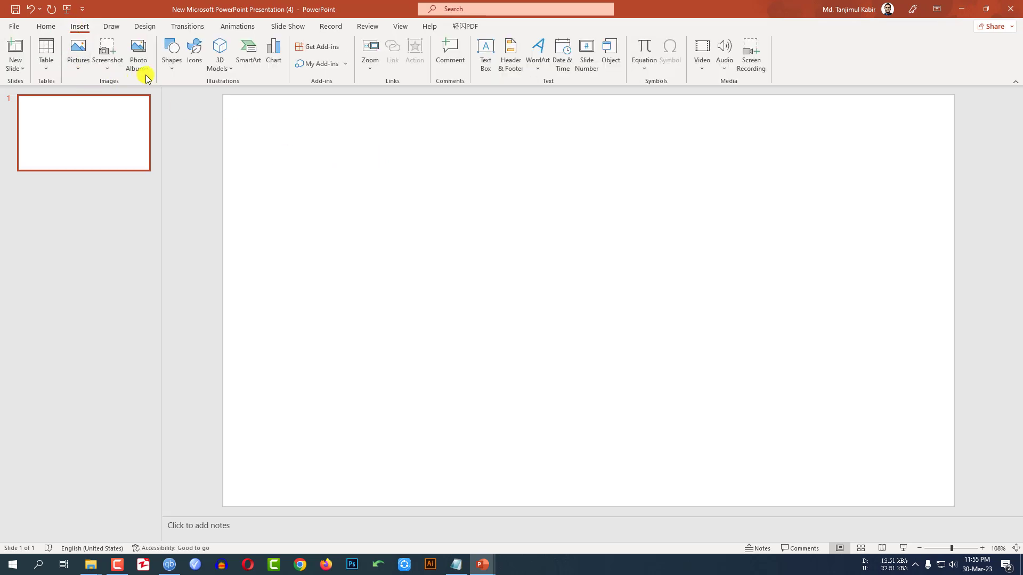
# Try an online picture search for biology images, then cancel it
pyautogui.click(79, 63)
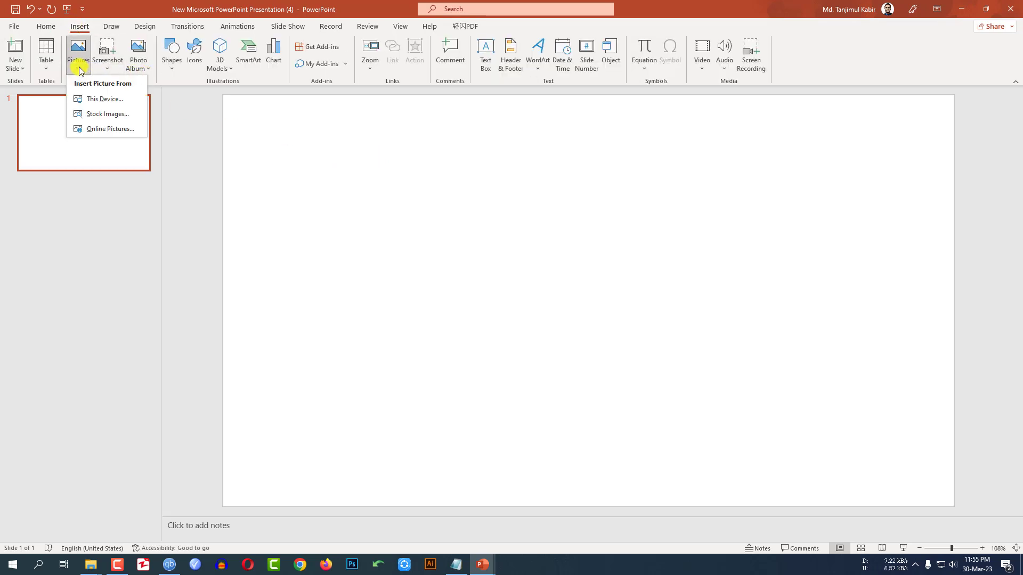
pyautogui.click(103, 129)
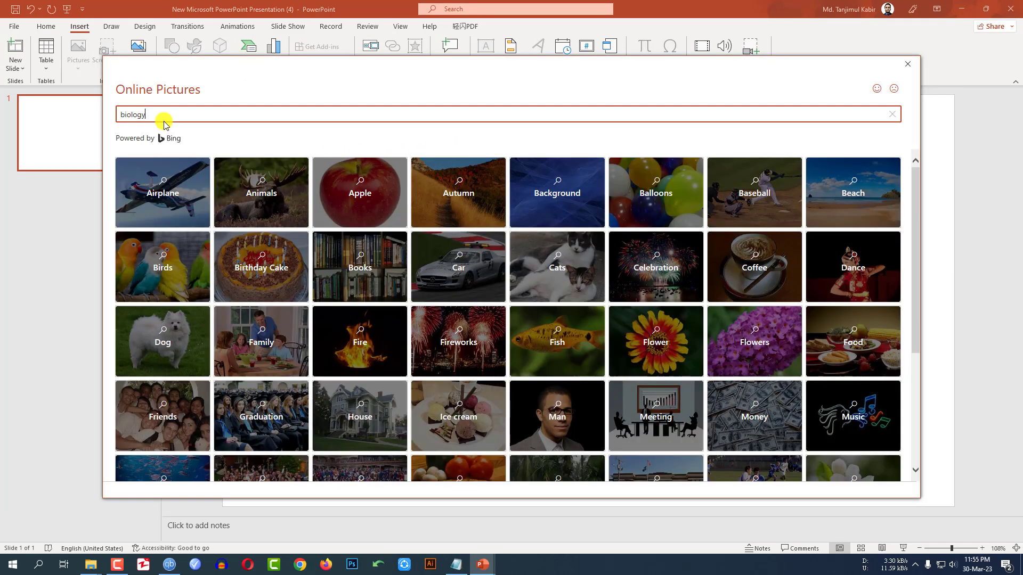
pyautogui.press('Return')
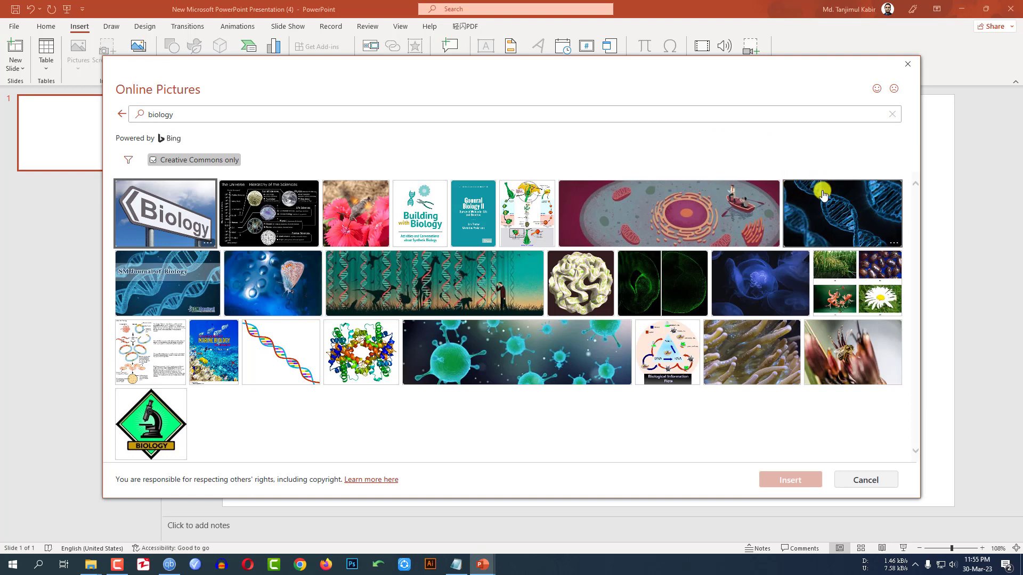
pyautogui.click(867, 482)
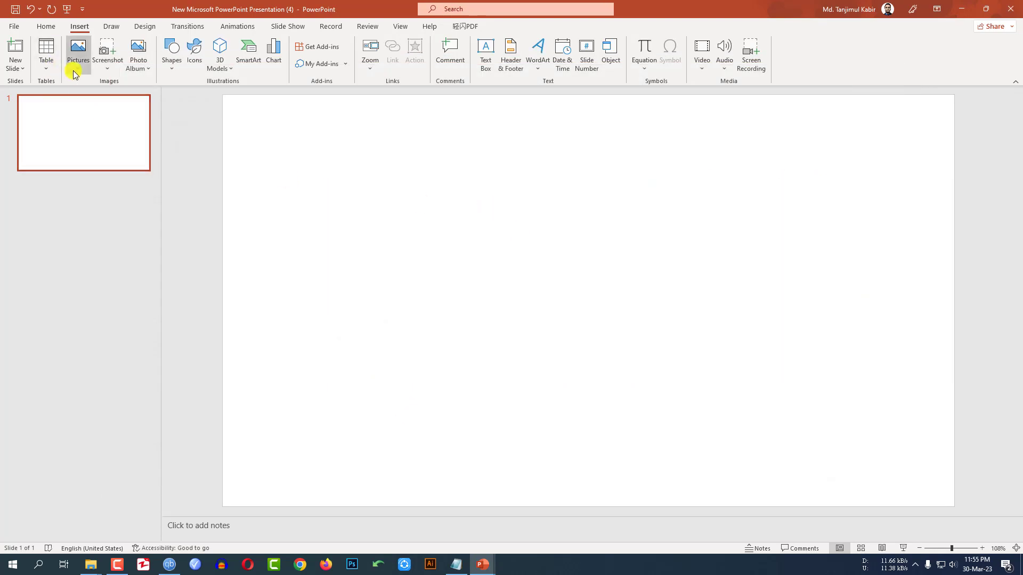
# Insert the ezgif.com-webp-to-jpg (2) DNA picture from the Downloads folder onto the slide
pyautogui.click(74, 75)
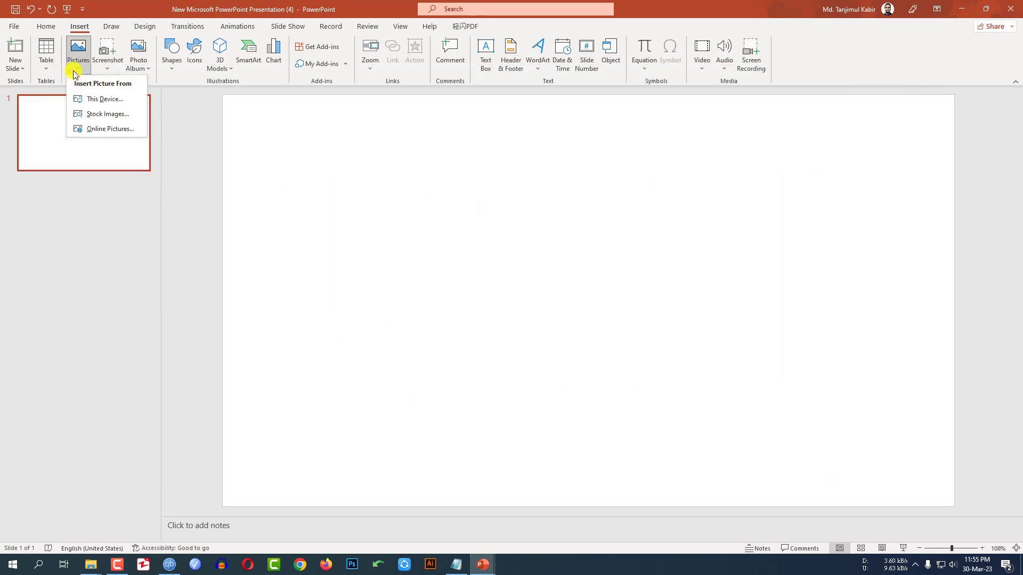
pyautogui.click(105, 100)
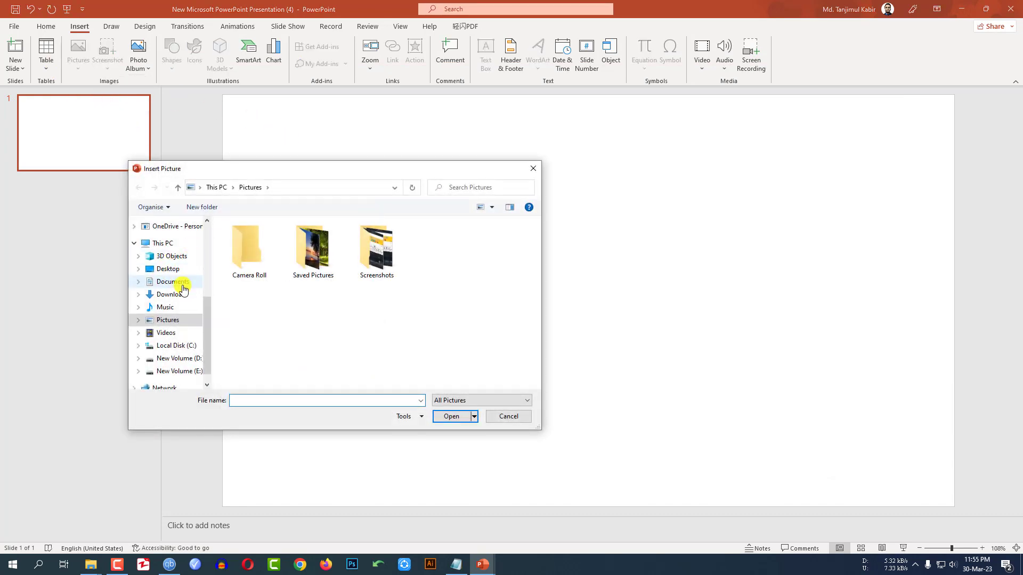
pyautogui.click(182, 297)
pyautogui.scroll(-1, 297, 315)
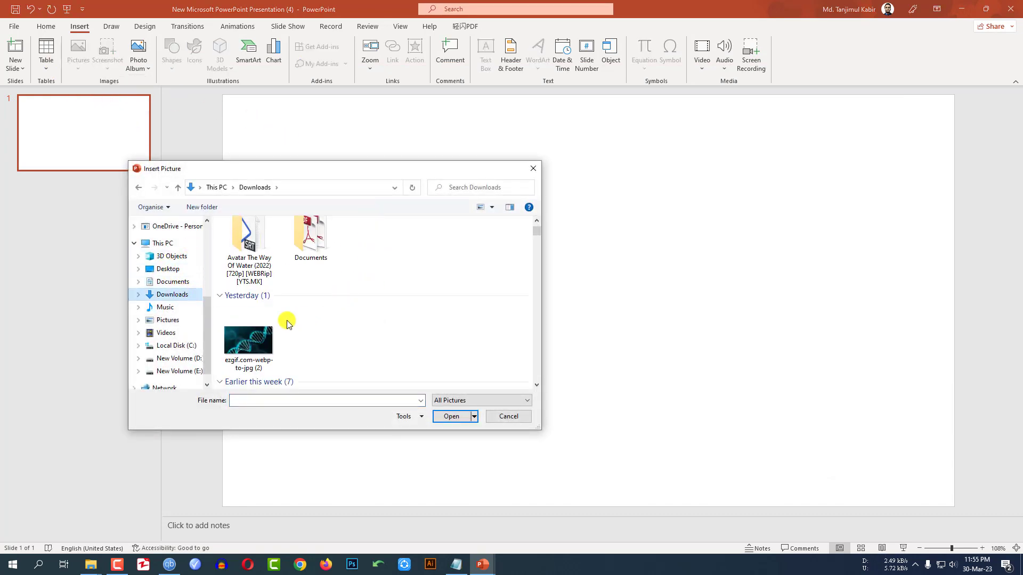
pyautogui.click(254, 343)
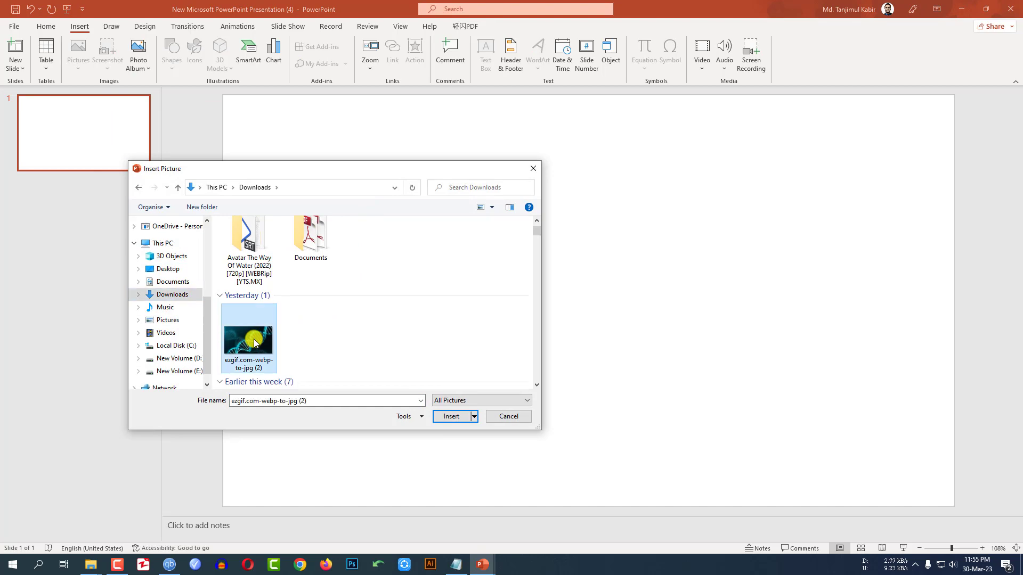
pyautogui.click(451, 417)
pyautogui.scroll(-3, 834, 272)
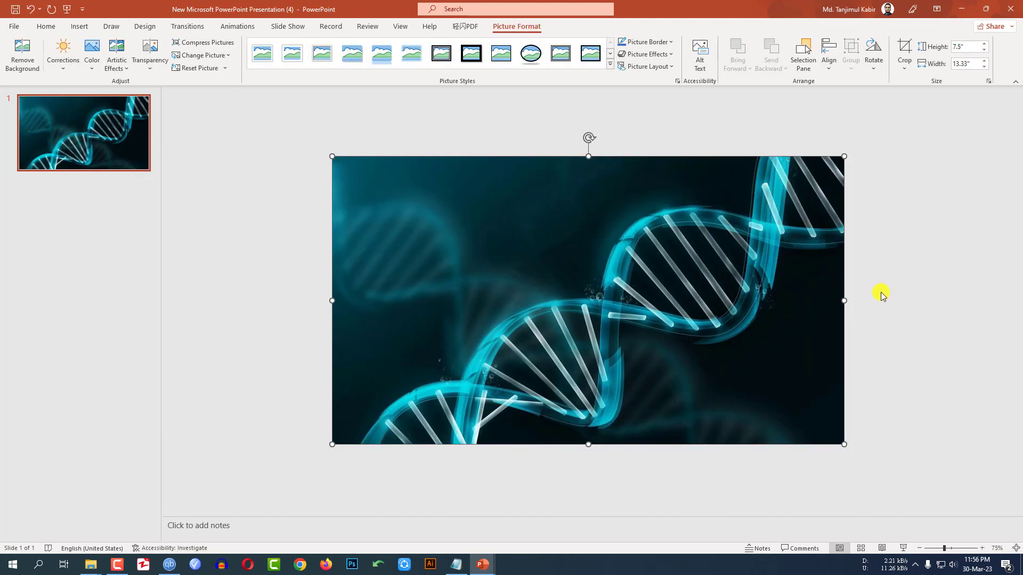
# Draw a rectangle covering the whole DNA picture
pyautogui.moveTo(766, 291); pyautogui.dragTo(729, 288)
pyautogui.press('Escape')
pyautogui.click(78, 27)
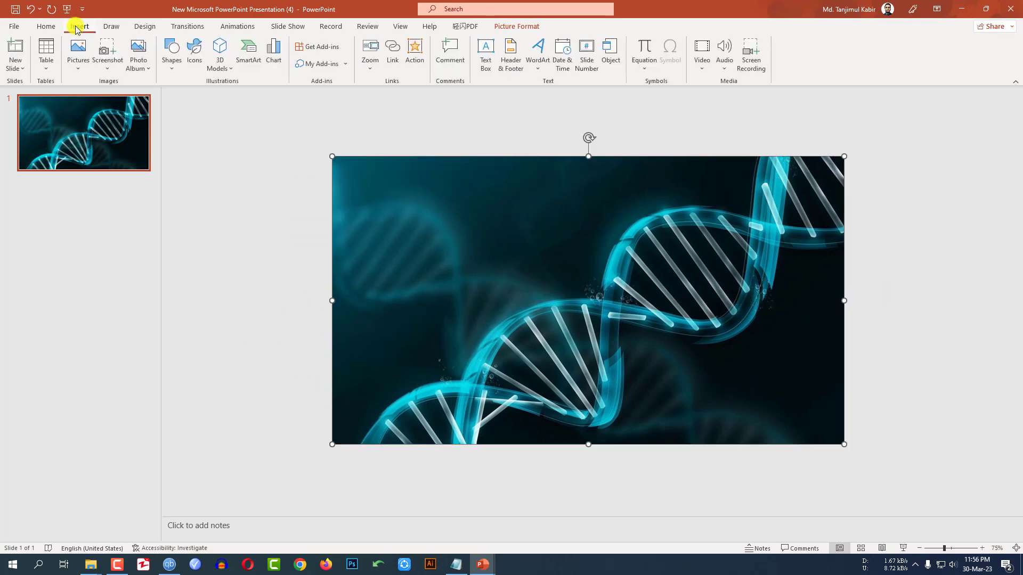
pyautogui.click(171, 66)
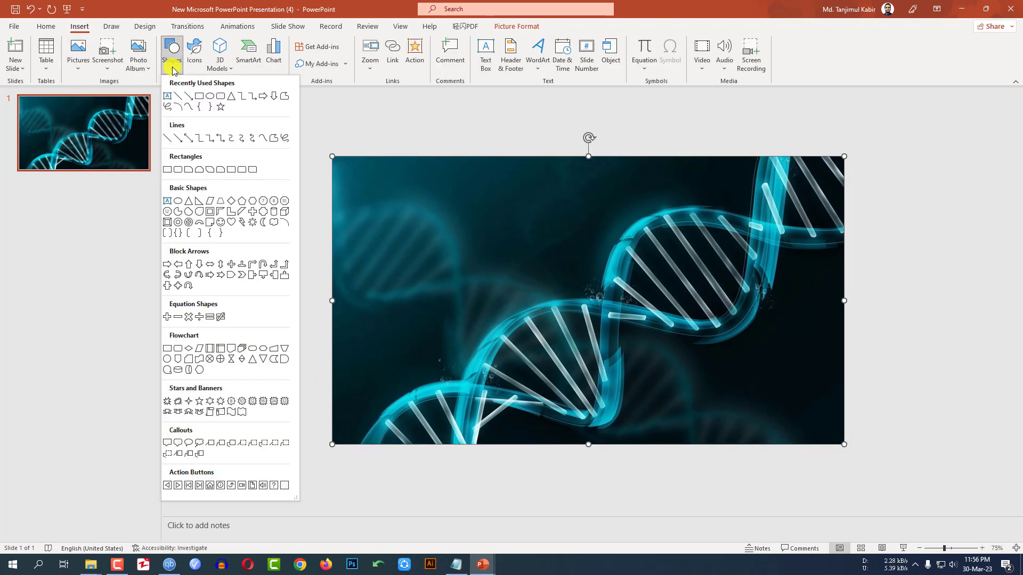
pyautogui.click(198, 97)
pyautogui.moveTo(332, 158); pyautogui.dragTo(844, 445)
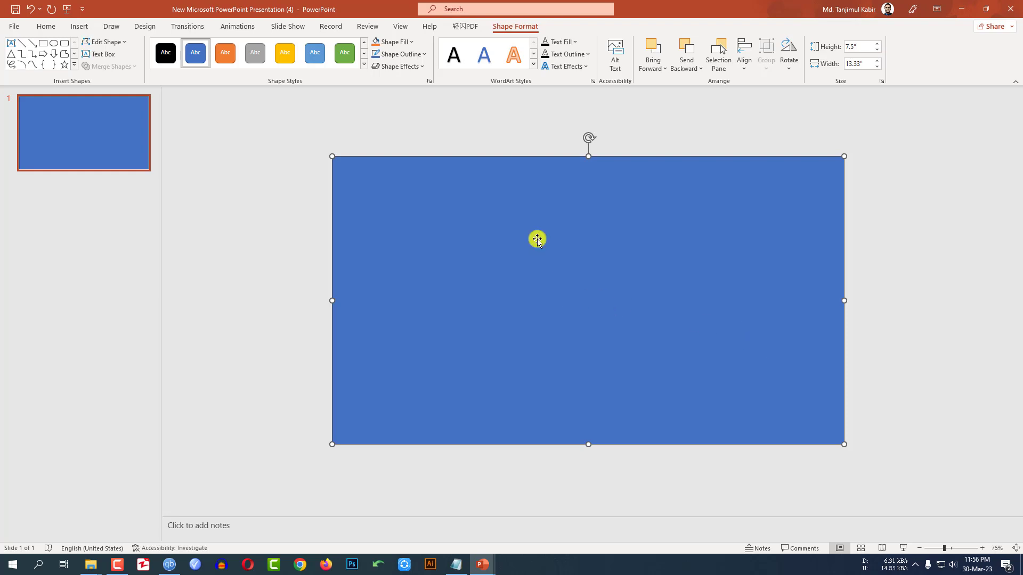
# Give the rectangle no outline, a black fill and 42% transparency
pyautogui.click(426, 55)
pyautogui.click(408, 170)
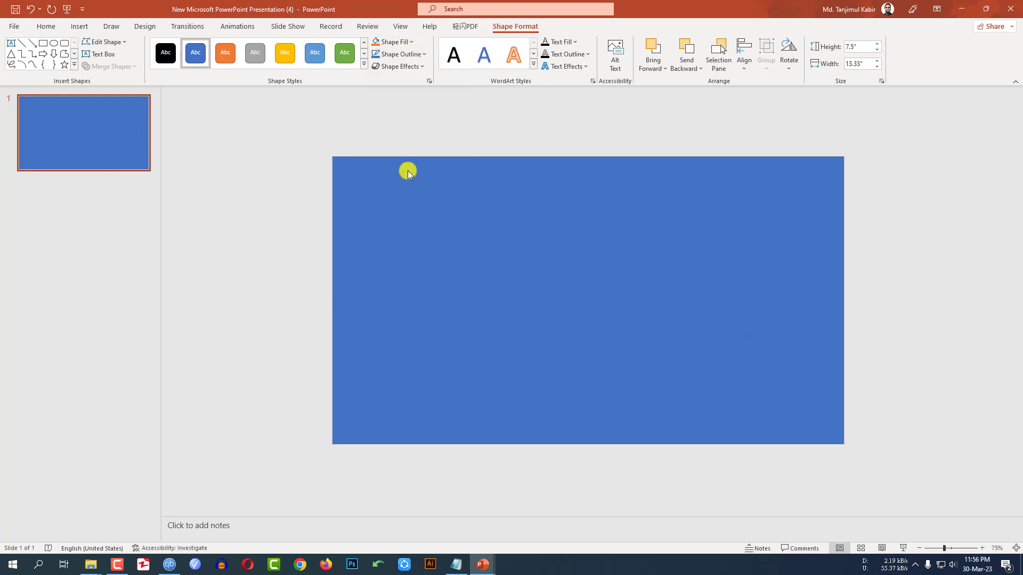
pyautogui.click(410, 43)
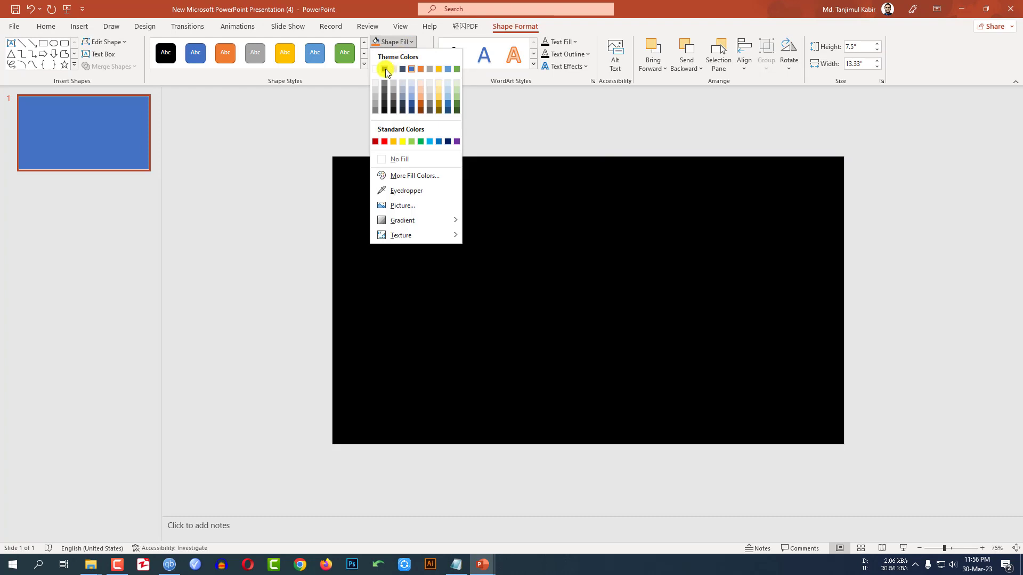
pyautogui.click(385, 69)
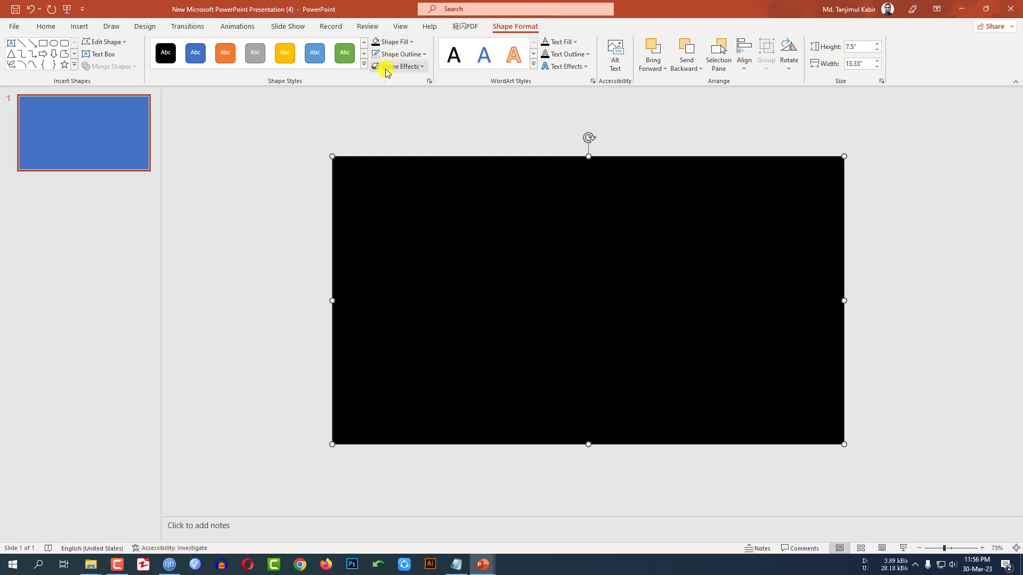
pyautogui.rightClick(547, 229)
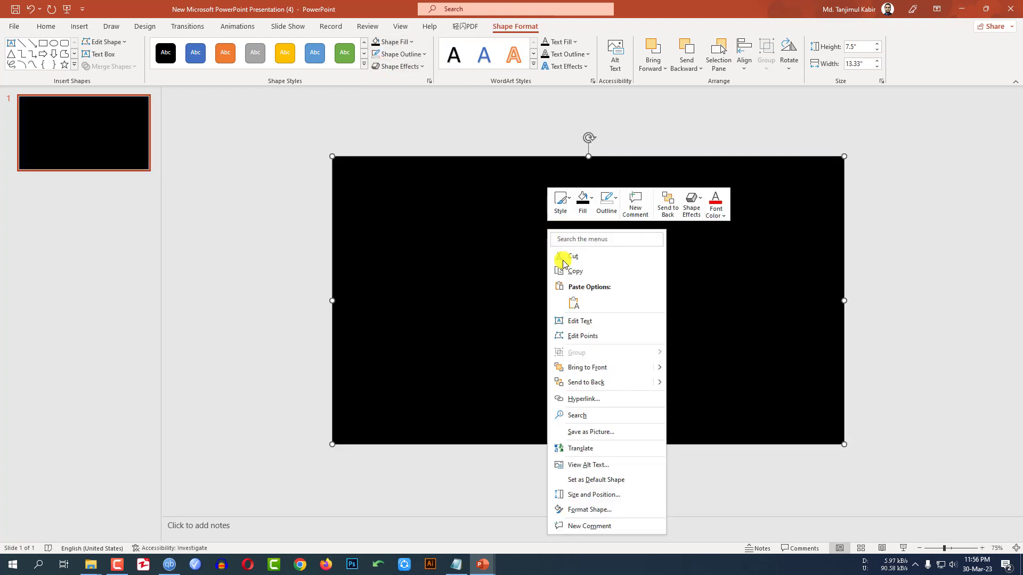
pyautogui.click(591, 510)
pyautogui.click(896, 161)
pyautogui.moveTo(942, 273); pyautogui.dragTo(951, 273)
pyautogui.press('Delete')
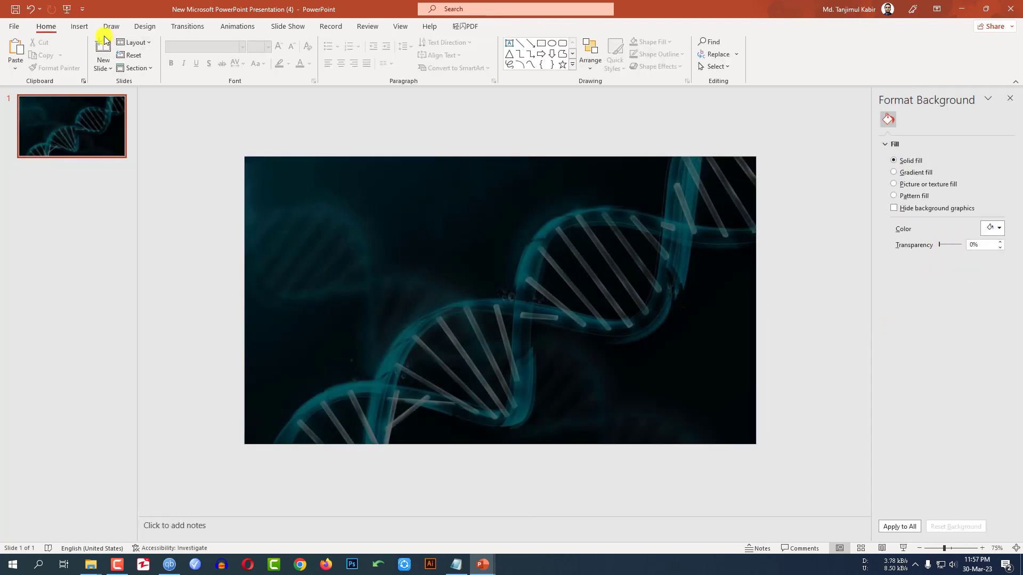
# Insert the anatomical heart from the stock 3D models found by searching 'heart'
pyautogui.click(80, 26)
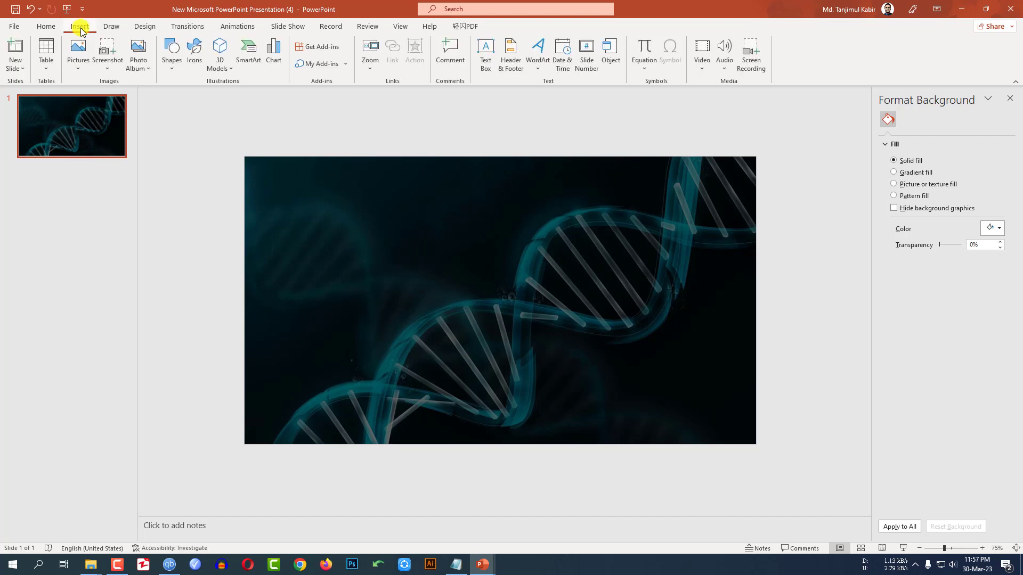
pyautogui.click(228, 71)
pyautogui.click(247, 114)
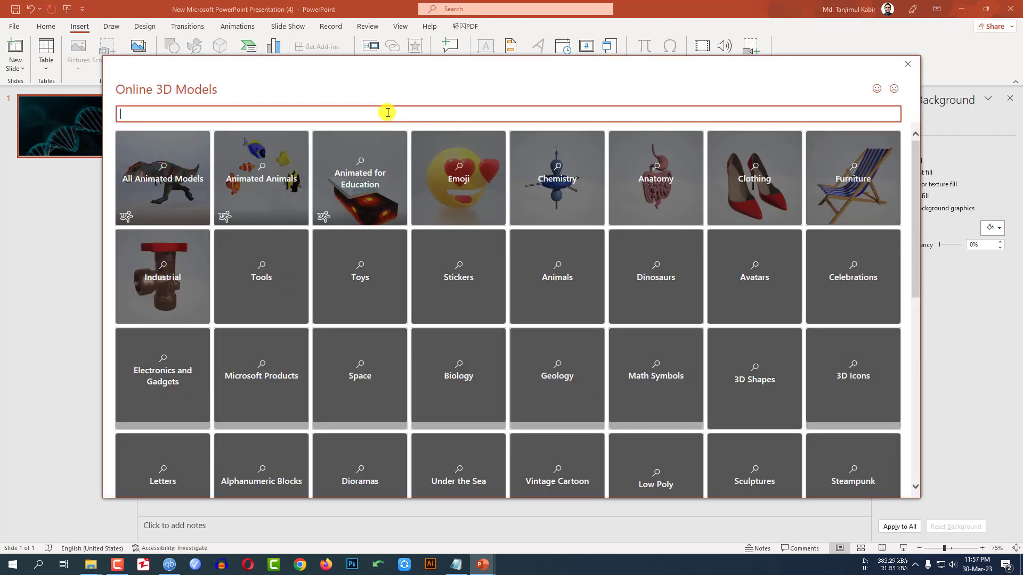
pyautogui.write('heart')
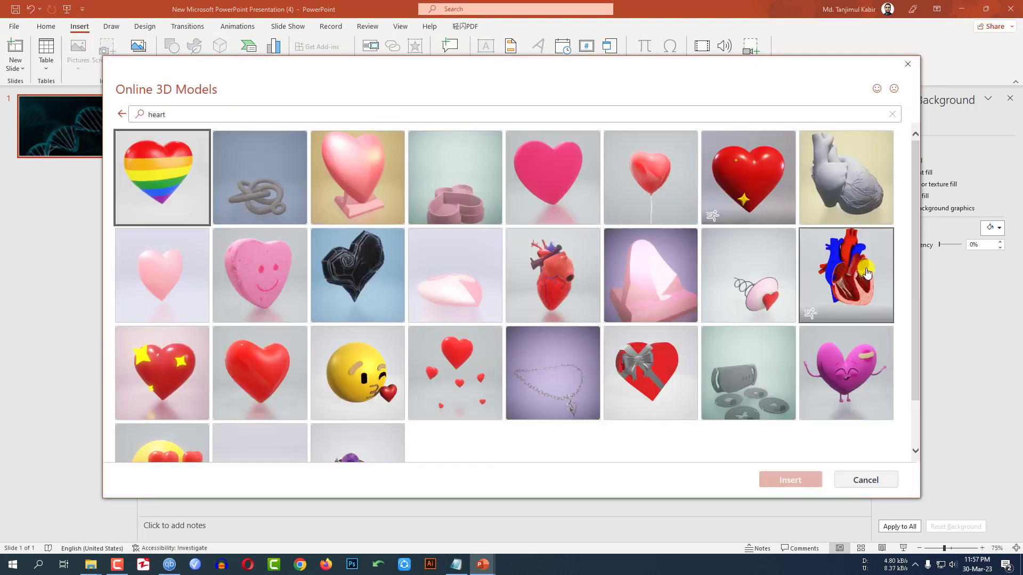
pyautogui.click(851, 254)
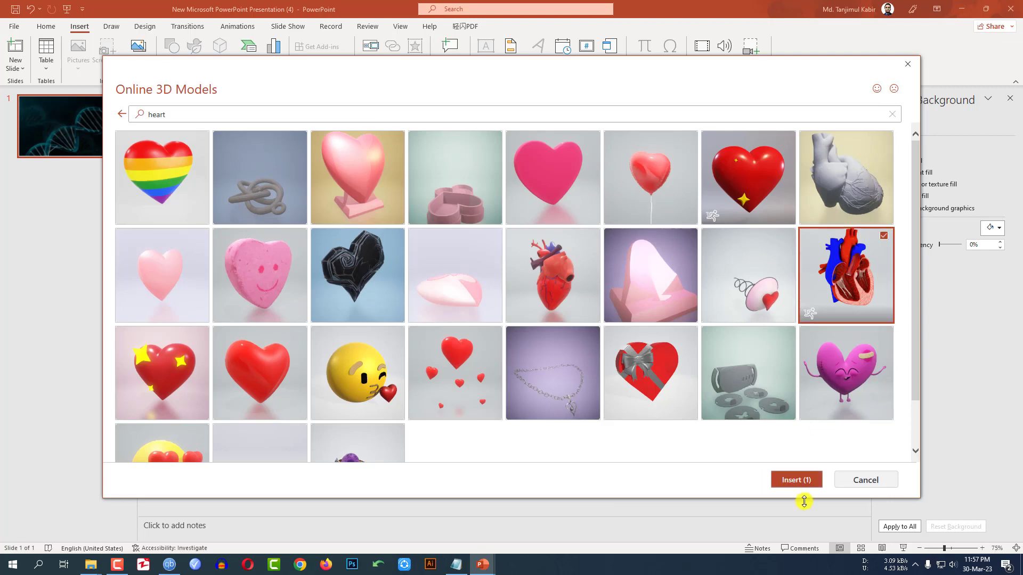
pyautogui.click(796, 481)
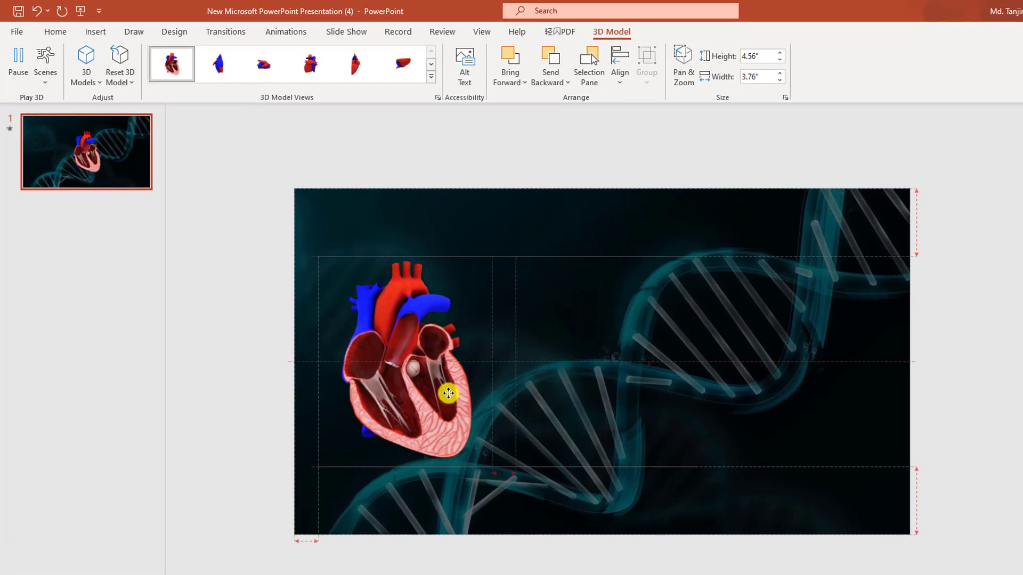
# Enlarge the heart model to about 5.38" by 4.11" and place it on the left
pyautogui.moveTo(446, 393); pyautogui.dragTo(446, 393)
pyautogui.moveTo(486, 256); pyautogui.dragTo(501, 224)
pyautogui.moveTo(457, 280); pyautogui.dragTo(422, 345)
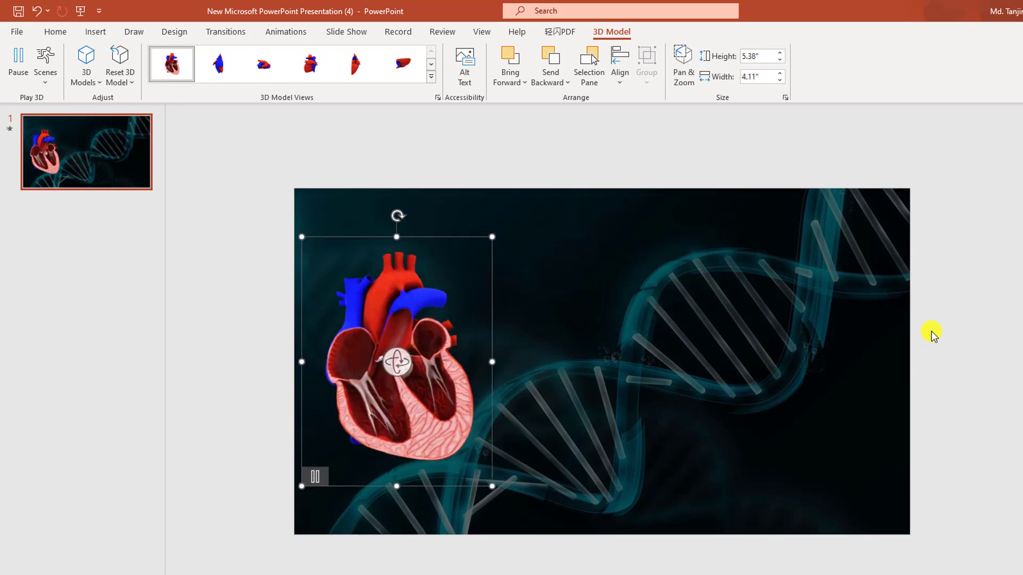
# Add a white, bold, 48-pt Arial 'HEART' title at the slide's upper right
pyautogui.click(96, 33)
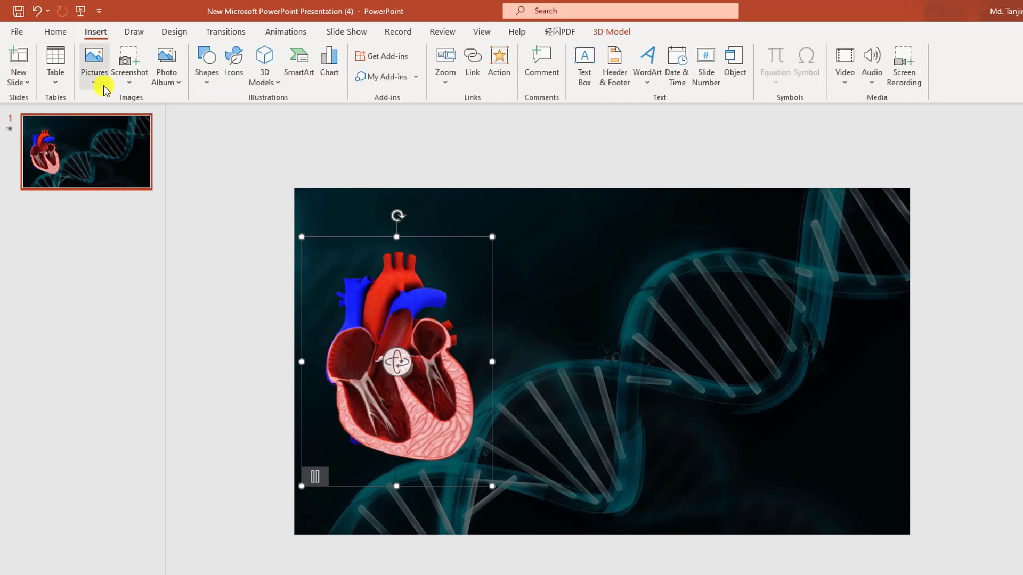
pyautogui.click(204, 77)
pyautogui.click(202, 117)
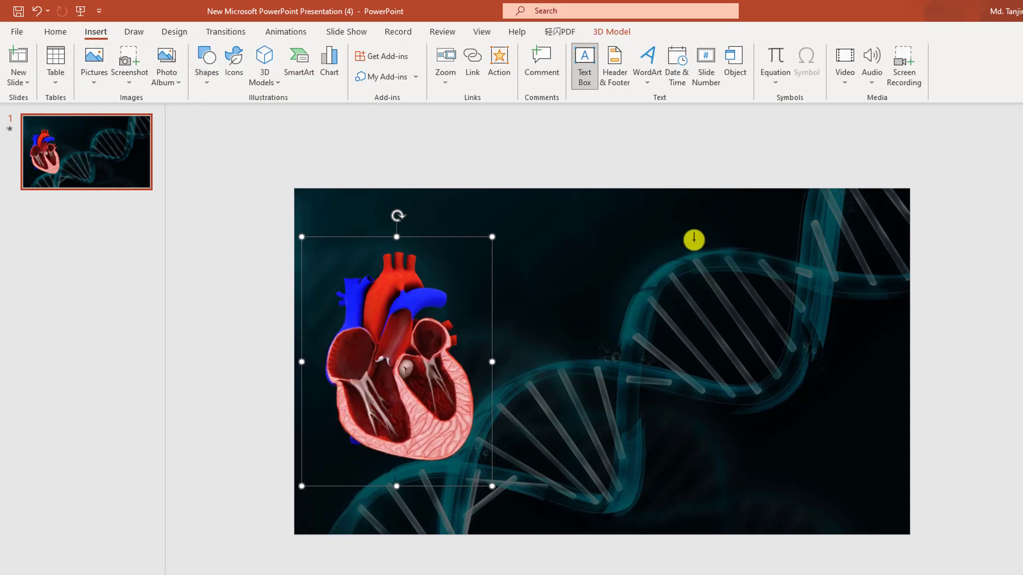
pyautogui.moveTo(793, 278); pyautogui.dragTo(648, 232)
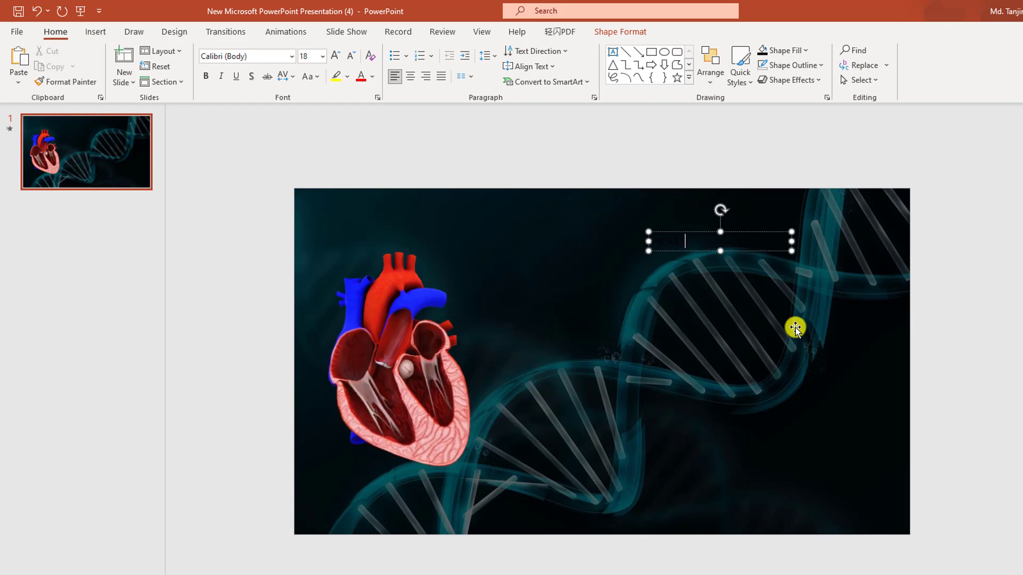
pyautogui.hotkey('ctrl', 'a')
pyautogui.click(372, 80)
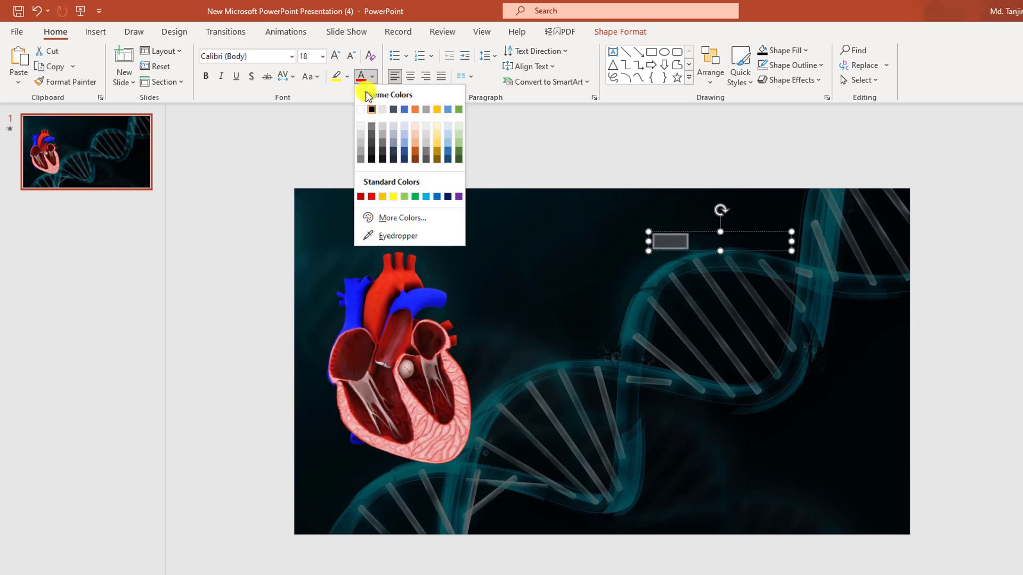
pyautogui.click(363, 107)
pyautogui.click(264, 57)
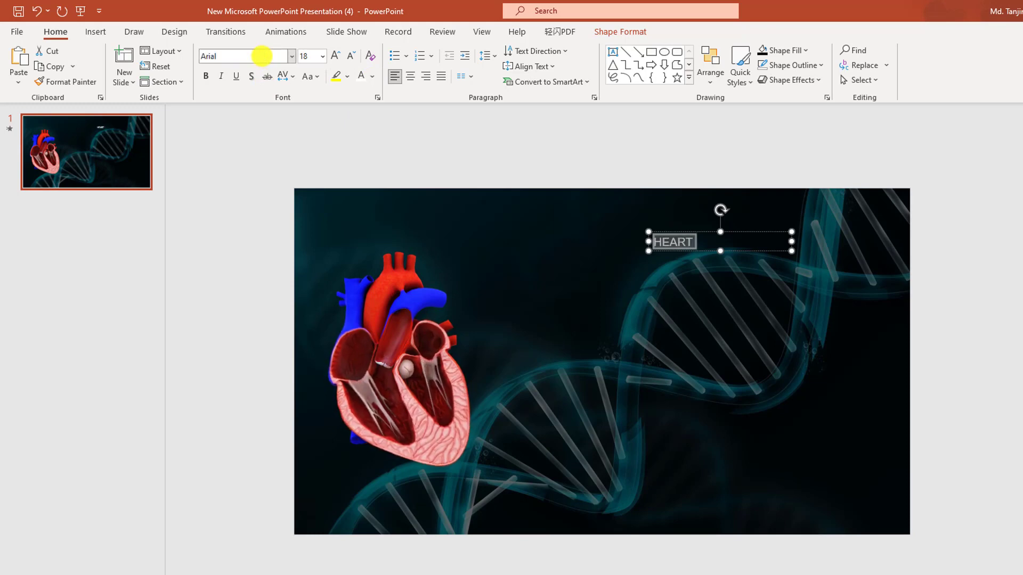
pyautogui.click(335, 56)
pyautogui.click(335, 56)
pyautogui.click(336, 56)
pyautogui.click(335, 56)
pyautogui.click(335, 56)
pyautogui.click(335, 56)
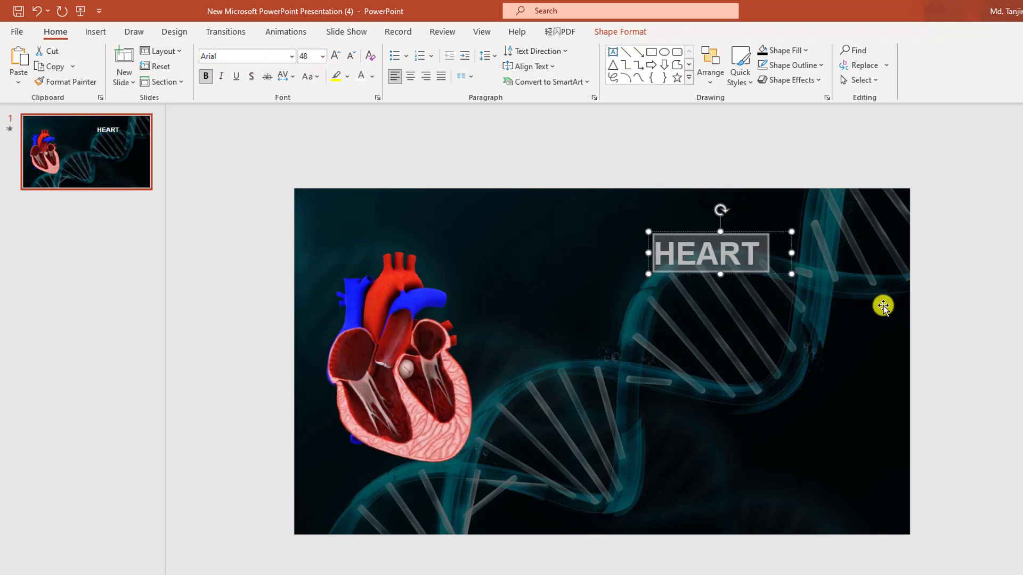
pyautogui.click(879, 312)
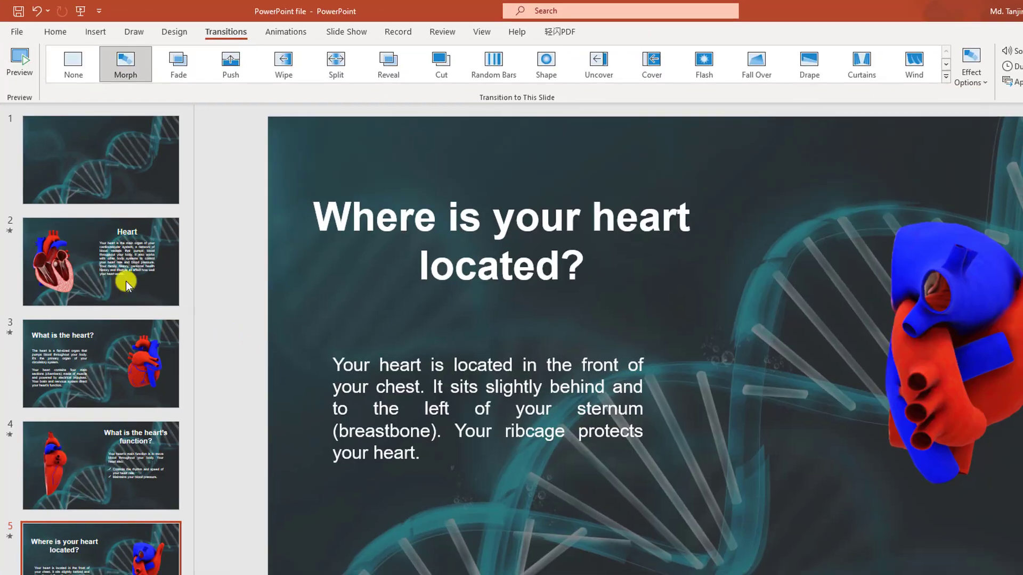
# Add a justified 20-pt white paragraph about the heart's role below the title
pyautogui.click(126, 278)
pyautogui.click(845, 441)
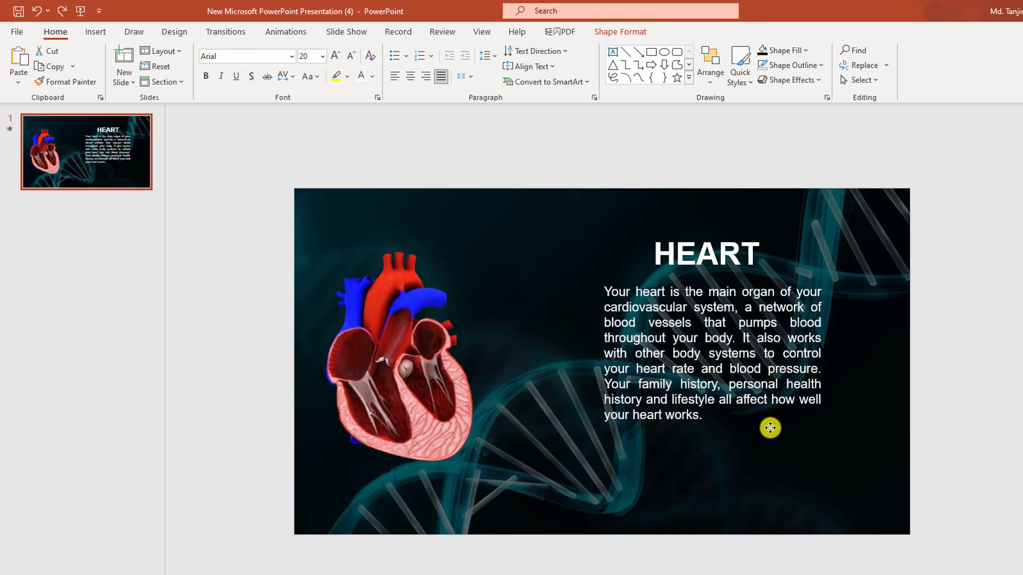
pyautogui.click(66, 153)
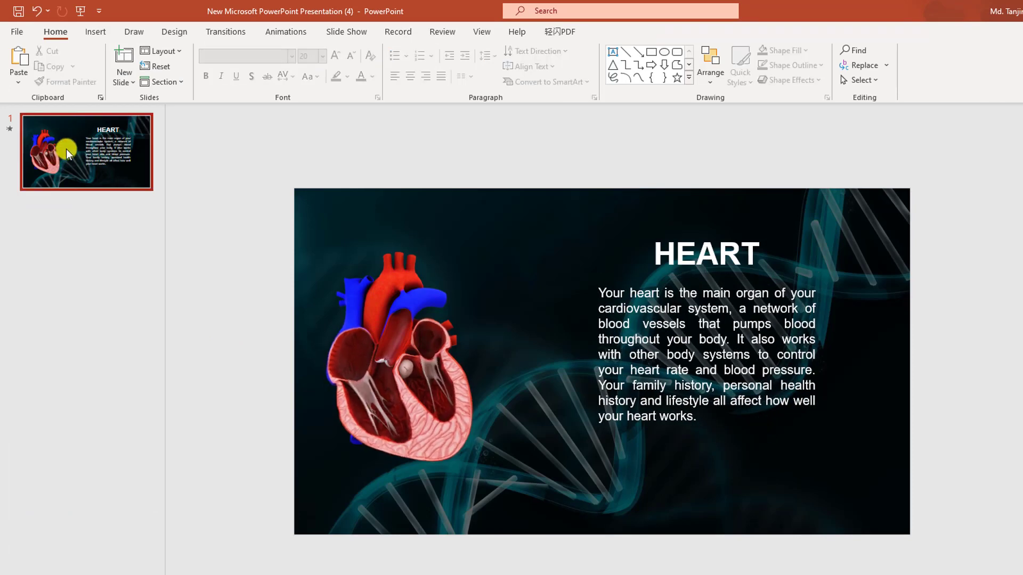
# Duplicate slide 1 and move the HEART title and paragraph to the left side
pyautogui.rightClick(66, 149)
pyautogui.click(122, 279)
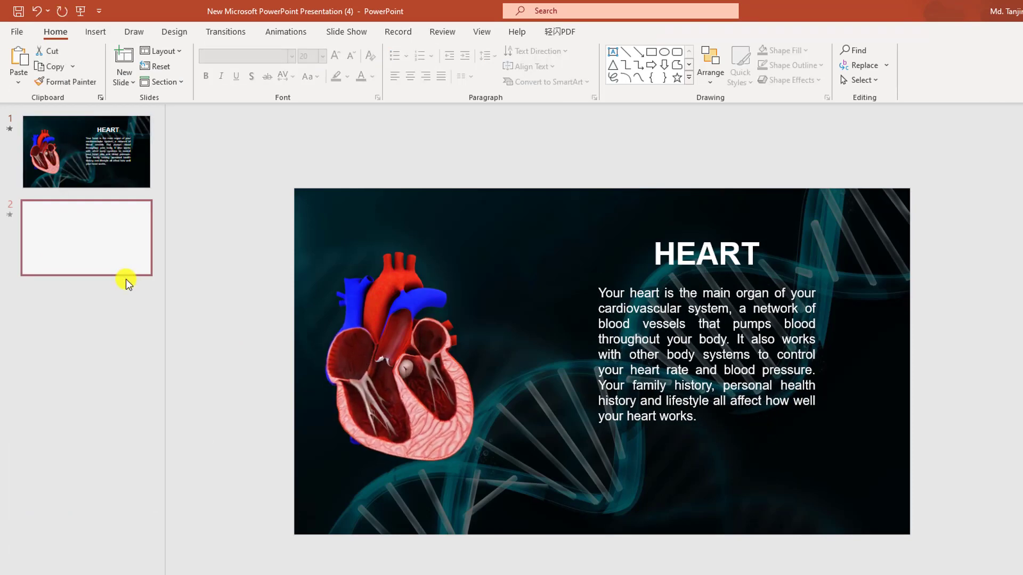
pyautogui.click(725, 273)
pyautogui.click(727, 255)
pyautogui.moveTo(741, 275); pyautogui.dragTo(450, 272)
pyautogui.moveTo(727, 369); pyautogui.dragTo(756, 427)
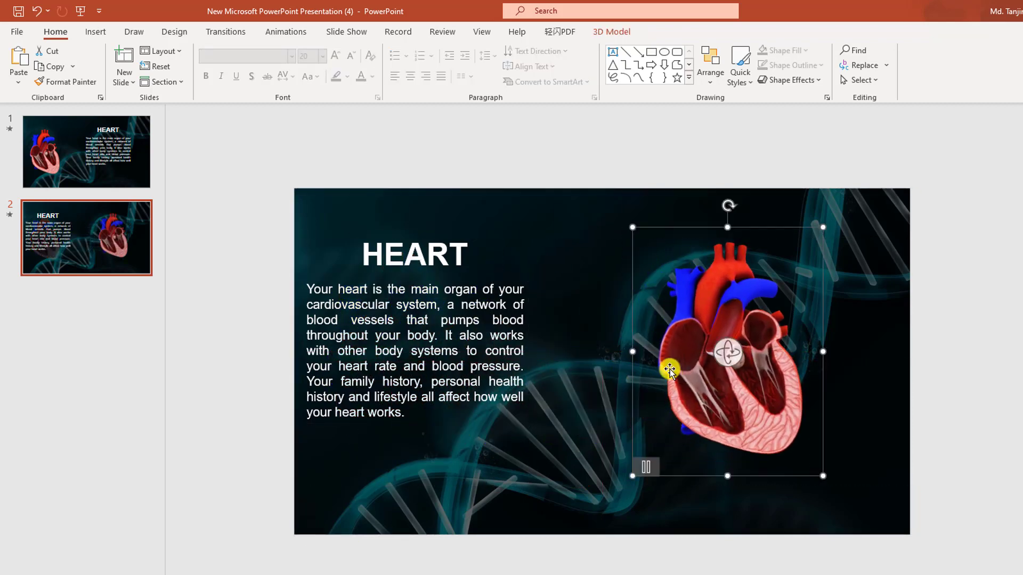
# Rotate the heart model to show its back, enlarge it, and nudge the paragraph right
pyautogui.moveTo(724, 355); pyautogui.dragTo(902, 354)
pyautogui.moveTo(801, 217); pyautogui.dragTo(845, 137)
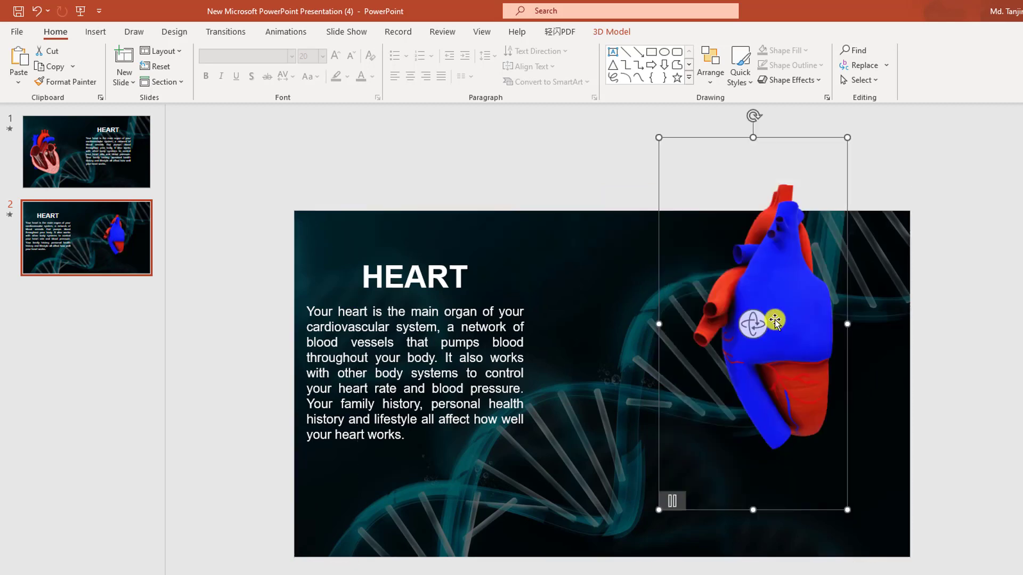
pyautogui.click(425, 259)
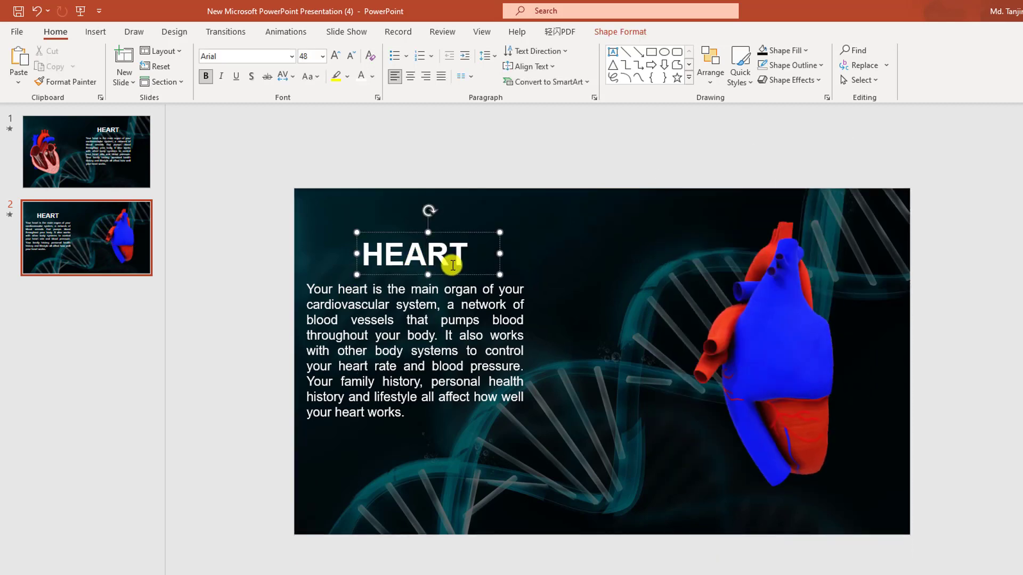
pyautogui.click(447, 335)
pyautogui.moveTo(452, 428); pyautogui.dragTo(466, 428)
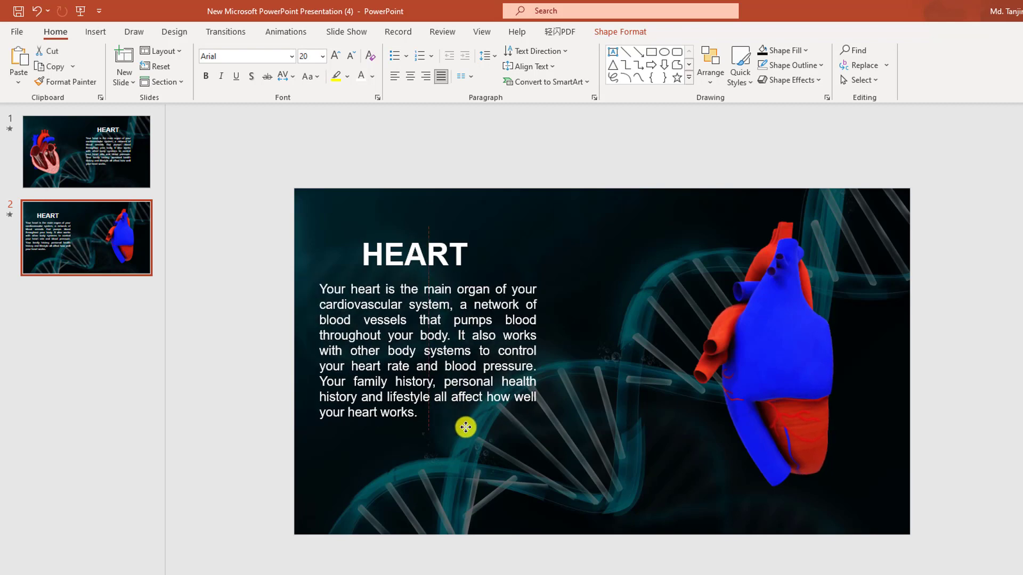
pyautogui.click(450, 261)
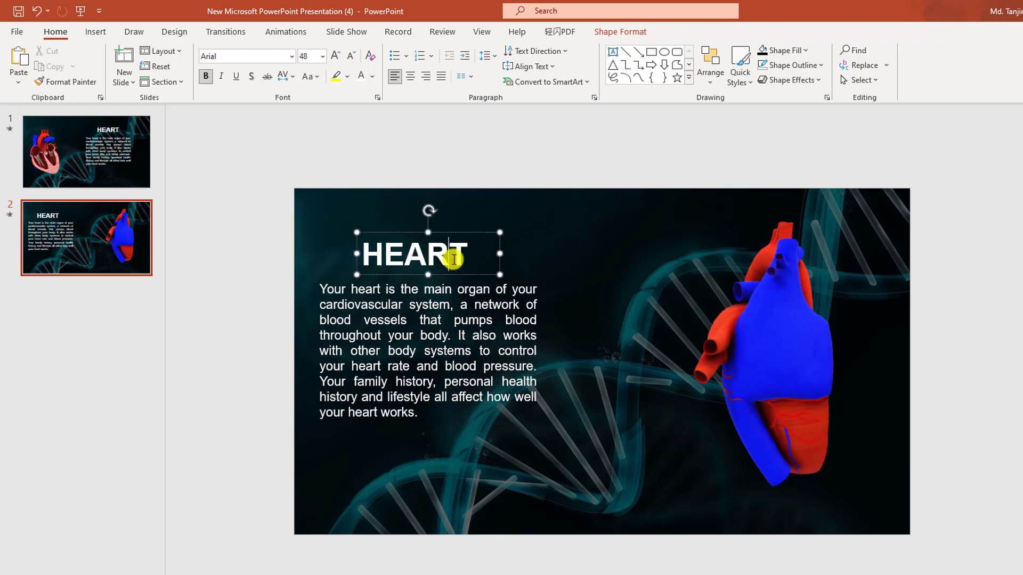
# Duplicate slide 2, moving the heart model left and the HEART title and paragraph right
pyautogui.rightClick(98, 236)
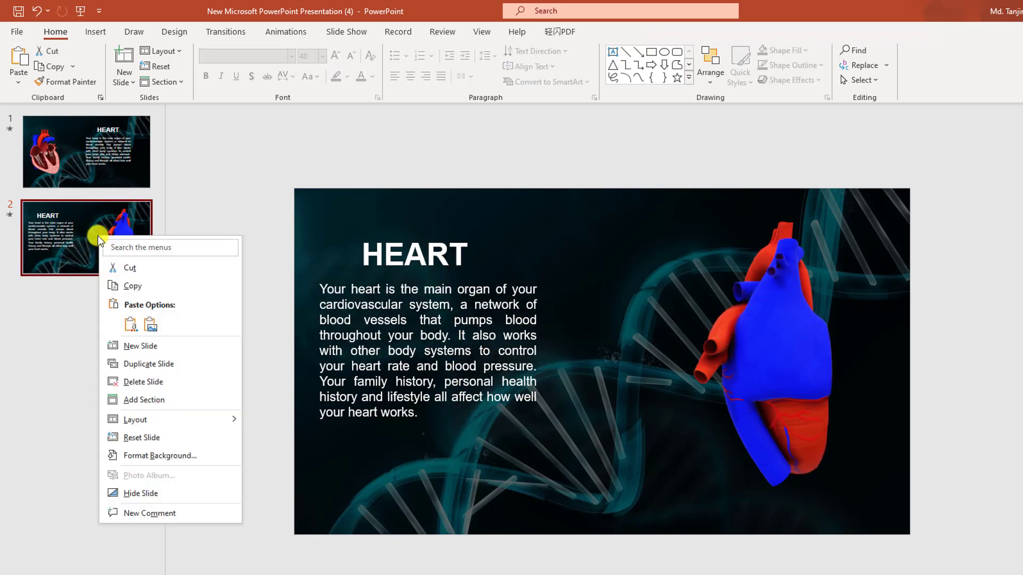
pyautogui.click(144, 364)
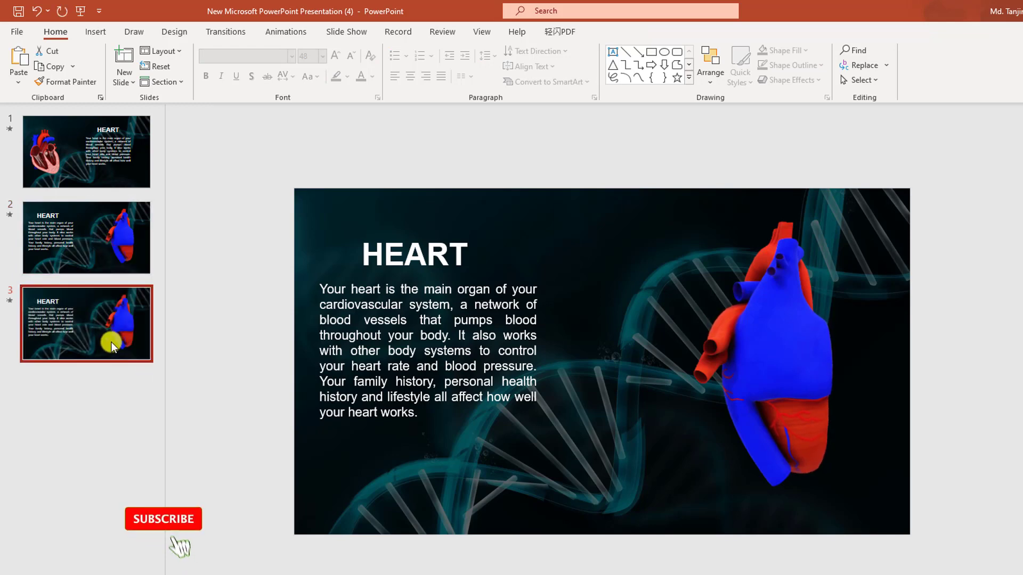
pyautogui.click(397, 336)
pyautogui.moveTo(463, 425); pyautogui.dragTo(808, 507)
pyautogui.click(779, 342)
pyautogui.moveTo(753, 361); pyautogui.dragTo(483, 376)
pyautogui.click(455, 271)
pyautogui.moveTo(455, 272); pyautogui.dragTo(802, 336)
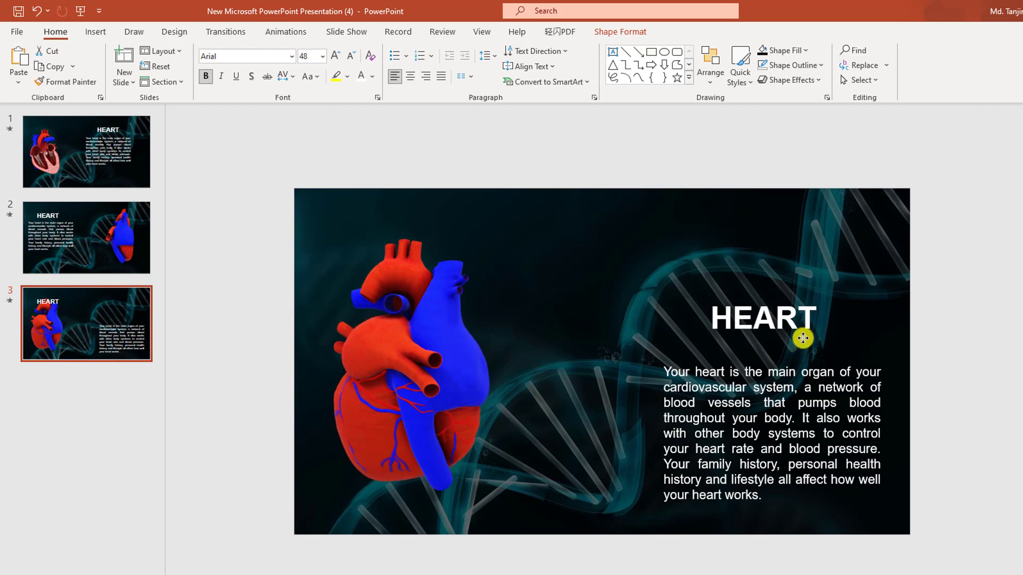
# Duplicate slide 3, putting the heart model on the right and the title and paragraph left
pyautogui.rightClick(82, 317)
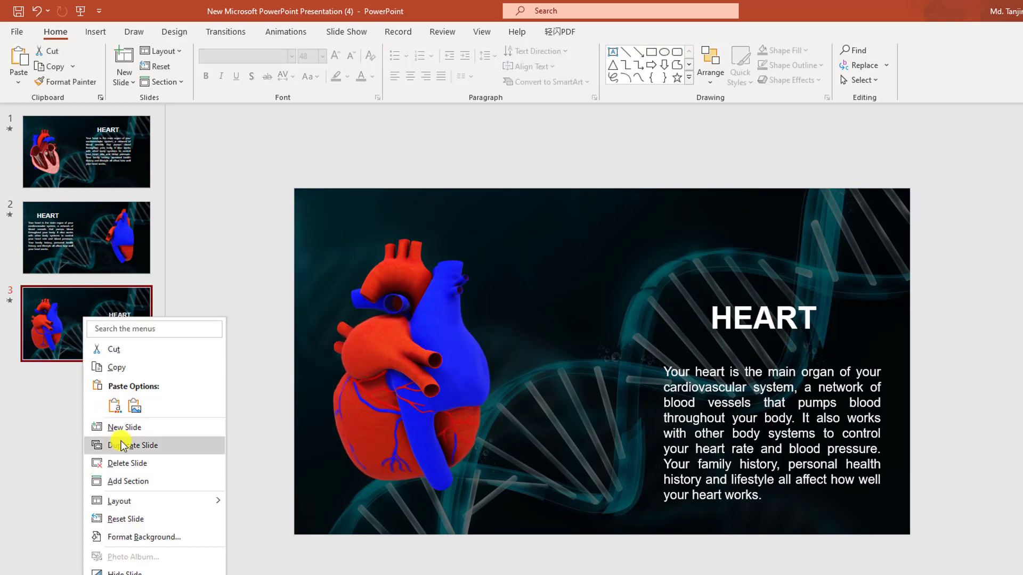
pyautogui.click(102, 446)
pyautogui.click(450, 403)
pyautogui.moveTo(450, 403); pyautogui.dragTo(771, 387)
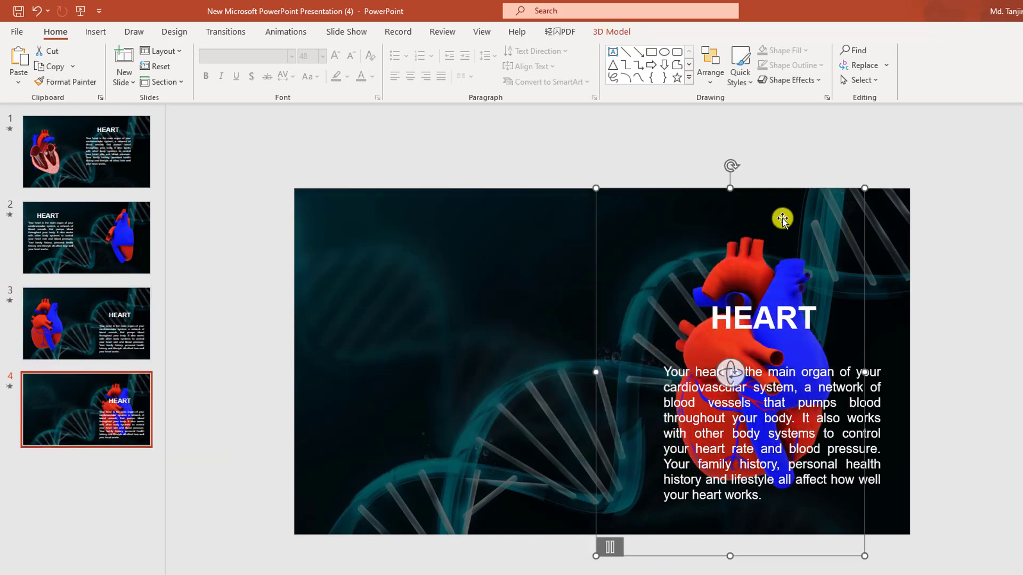
pyautogui.moveTo(821, 504); pyautogui.dragTo(504, 498)
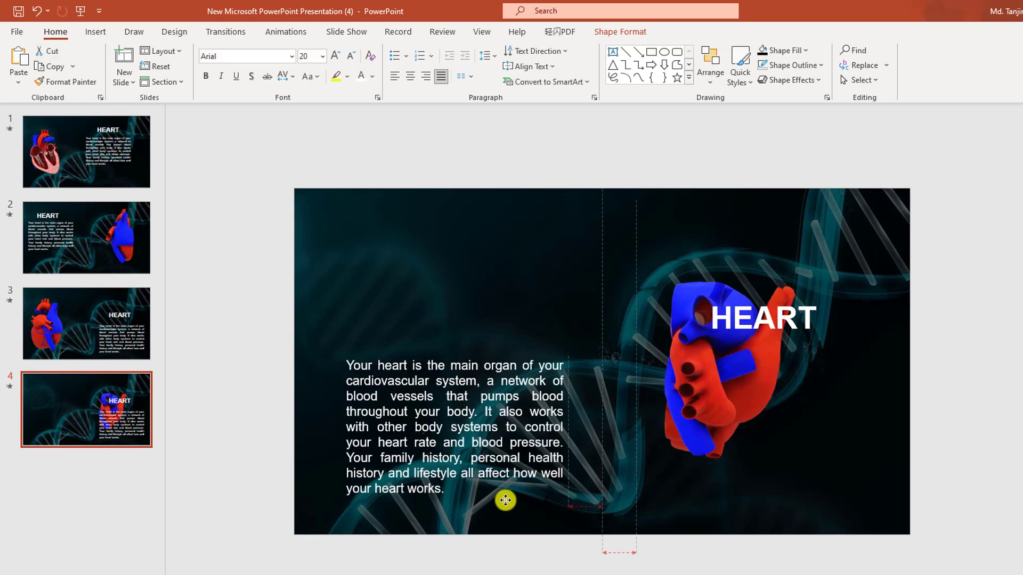
pyautogui.click(753, 320)
pyautogui.moveTo(803, 340); pyautogui.dragTo(487, 336)
pyautogui.click(717, 335)
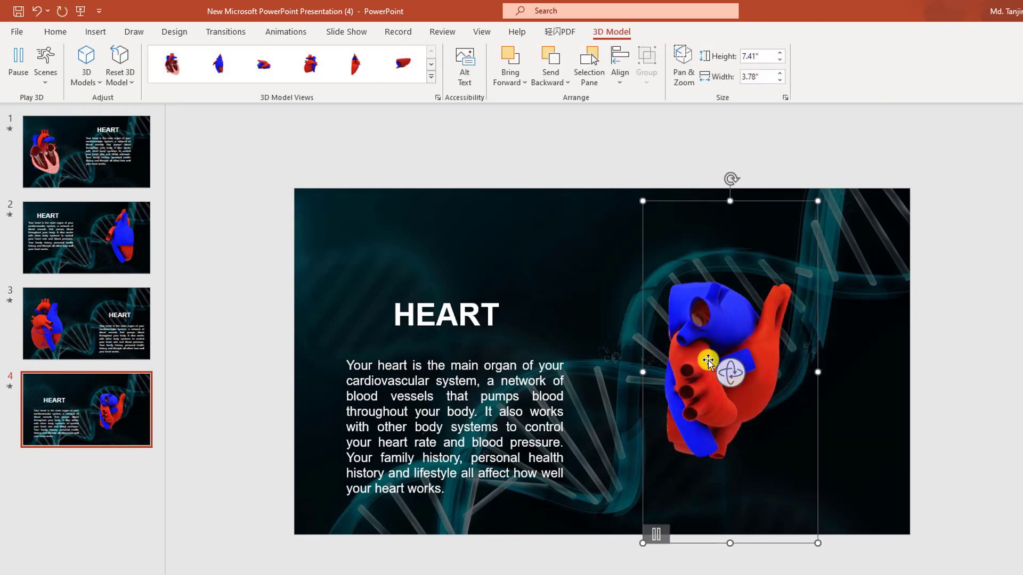
# Give the heart model the front cross-section 3D view preset
pyautogui.click(264, 66)
pyautogui.click(355, 64)
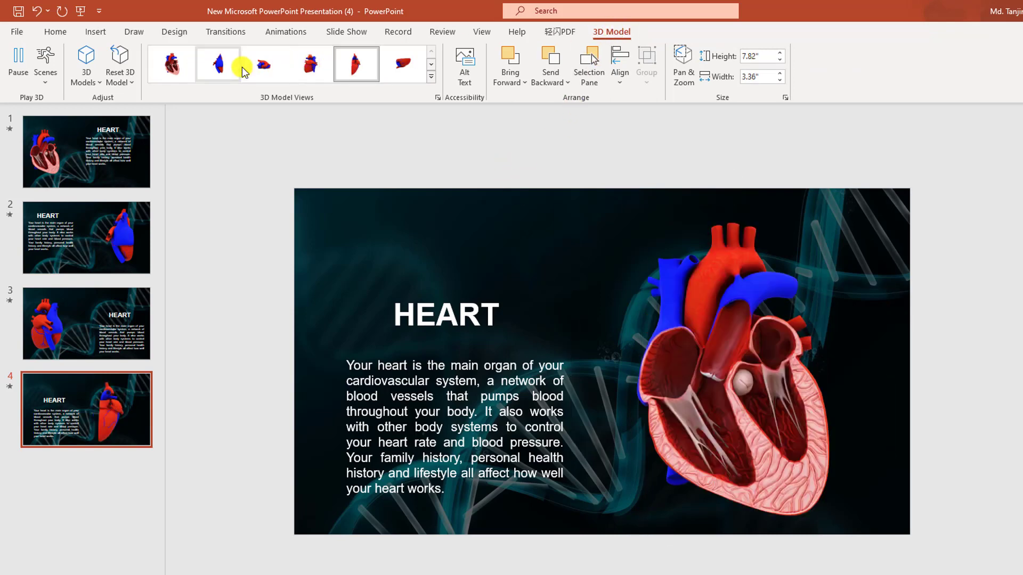
pyautogui.click(431, 76)
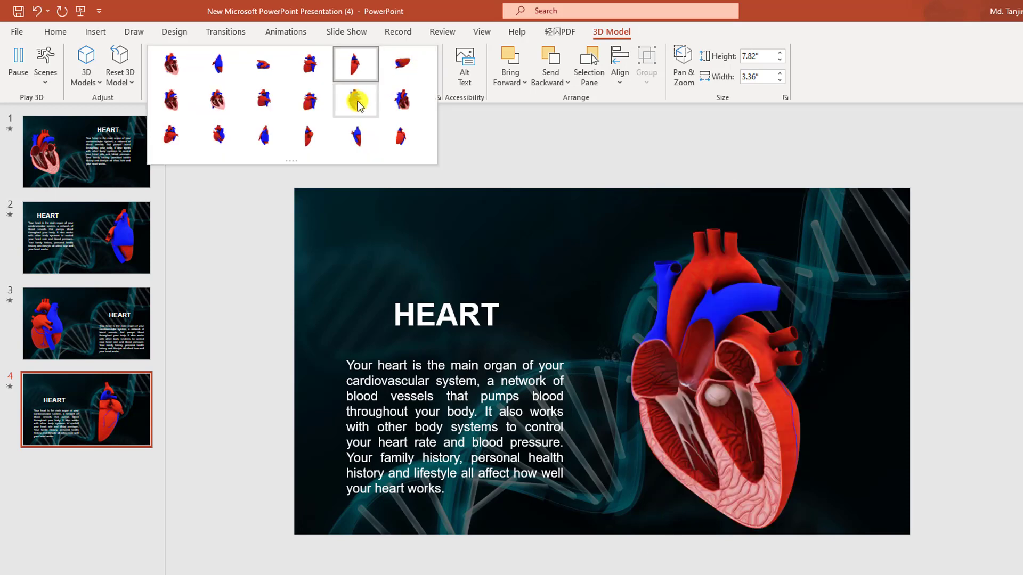
pyautogui.click(222, 110)
# Retitle the slide 'WHAT IS HEART'
pyautogui.doubleClick(394, 314)
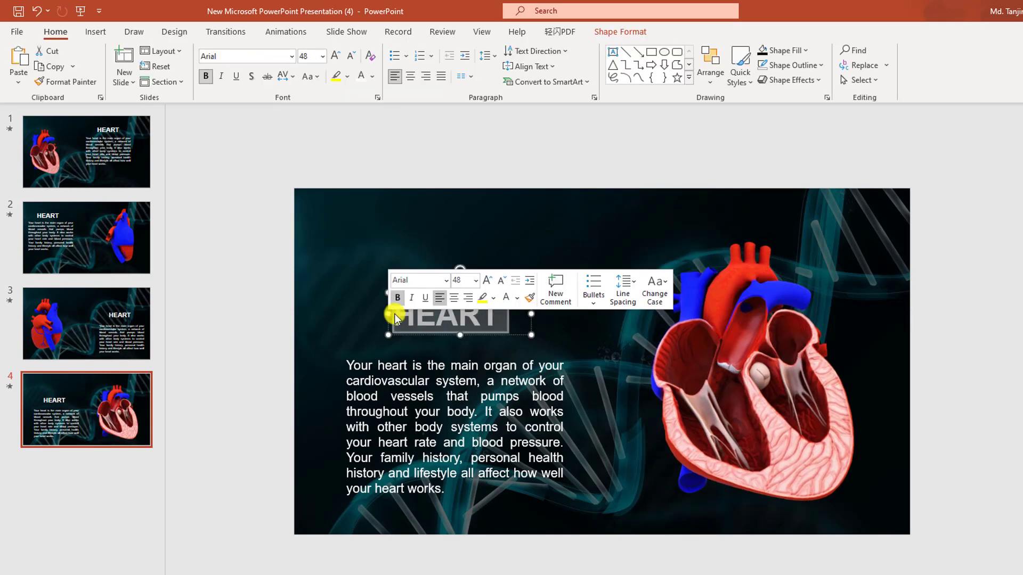
pyautogui.write('WHAT IS HEA')
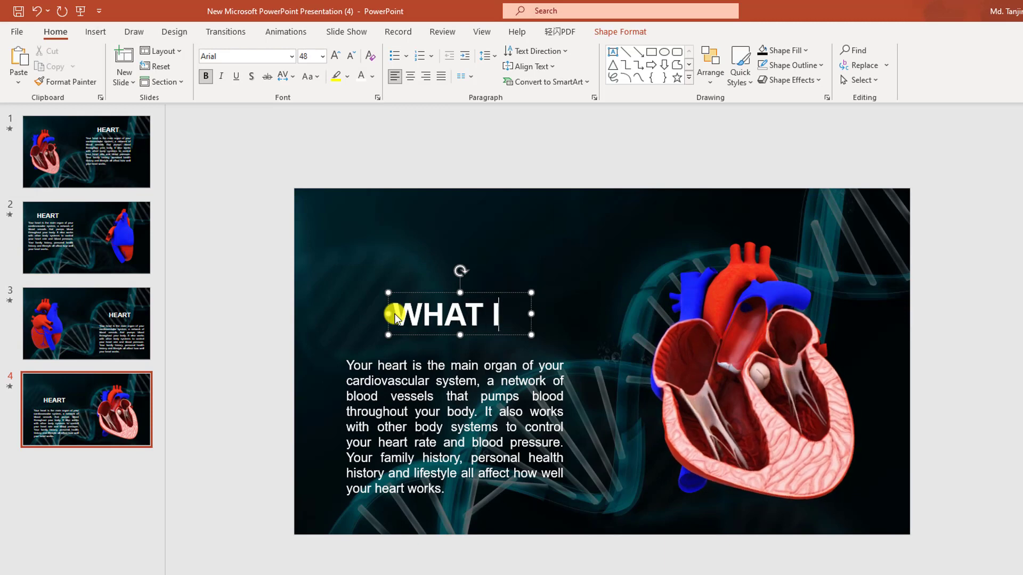
pyautogui.write('RT')
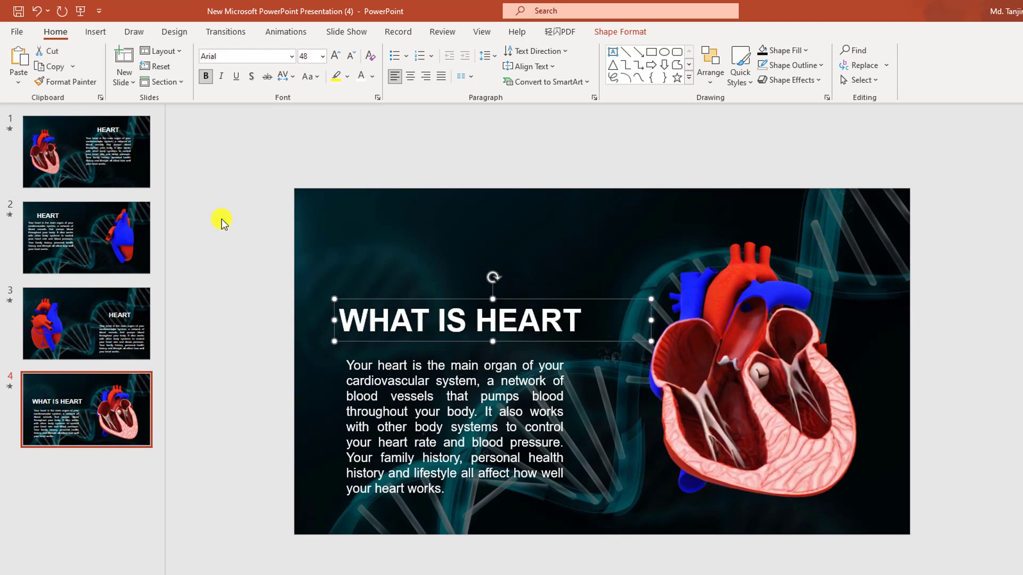
pyautogui.click(117, 166)
# Duplicate slide 1, then delete the heart model and both text boxes from slide 1
pyautogui.rightClick(113, 165)
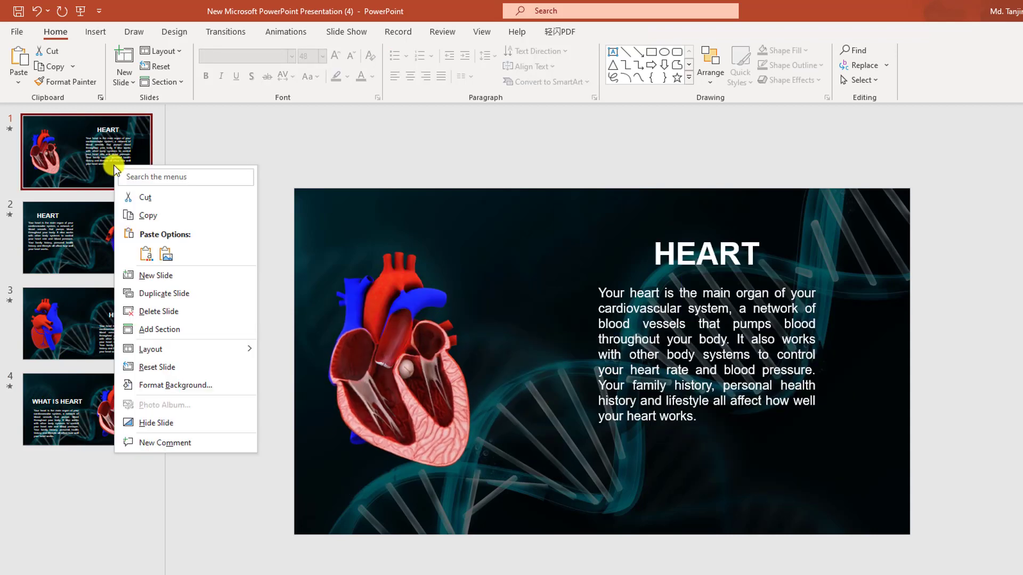
pyautogui.click(154, 293)
pyautogui.click(109, 151)
pyautogui.click(408, 363)
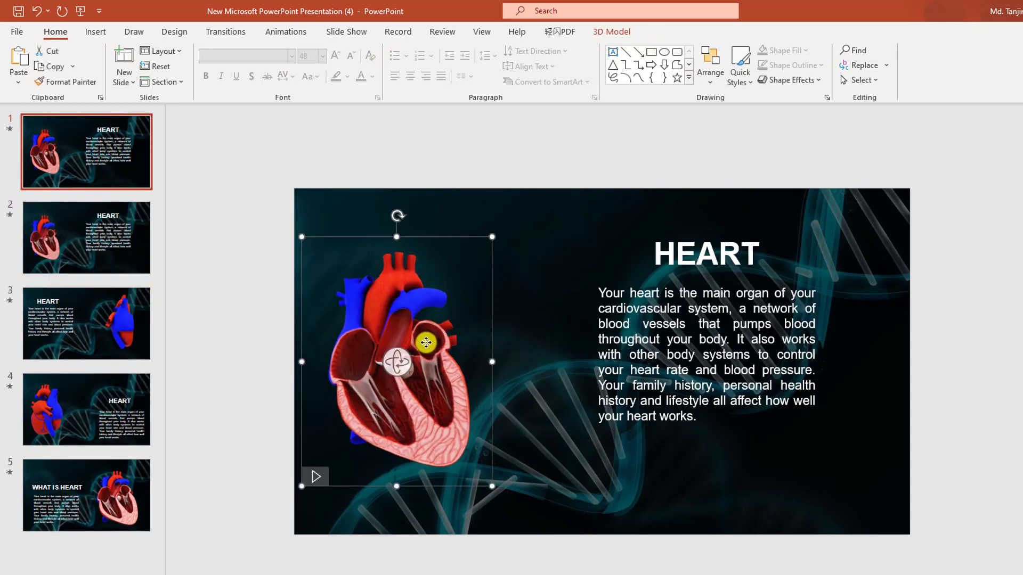
pyautogui.press('Delete')
pyautogui.moveTo(1007, 456); pyautogui.dragTo(487, 114)
pyautogui.press('Delete')
# Select slides 2 through 5 together in the thumbnail pane
pyautogui.click(117, 251)
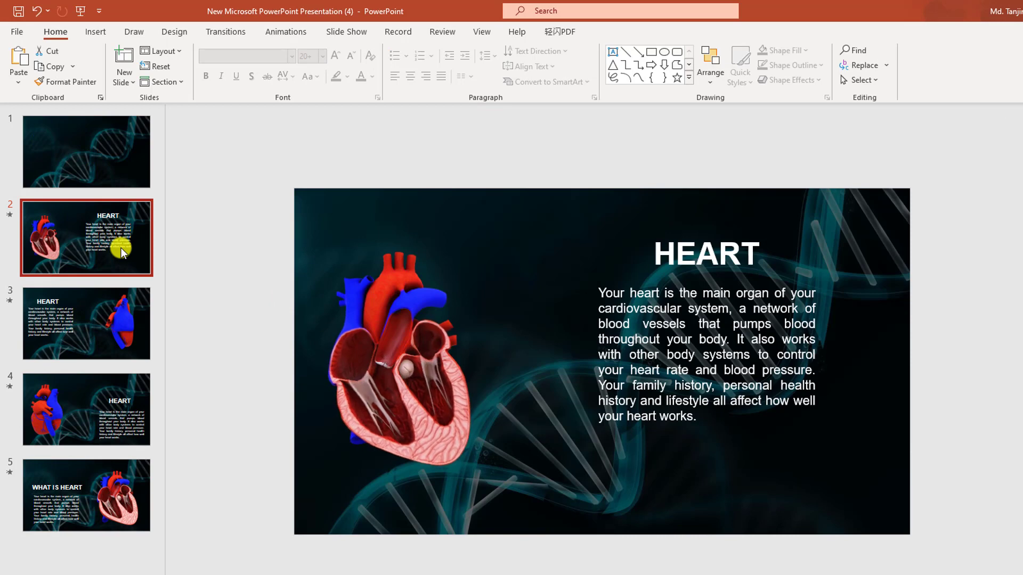
pyautogui.keyDown('shift'); pyautogui.click(120, 328); pyautogui.keyUp('shift')
pyautogui.keyDown('shift'); pyautogui.click(116, 425); pyautogui.keyUp('shift')
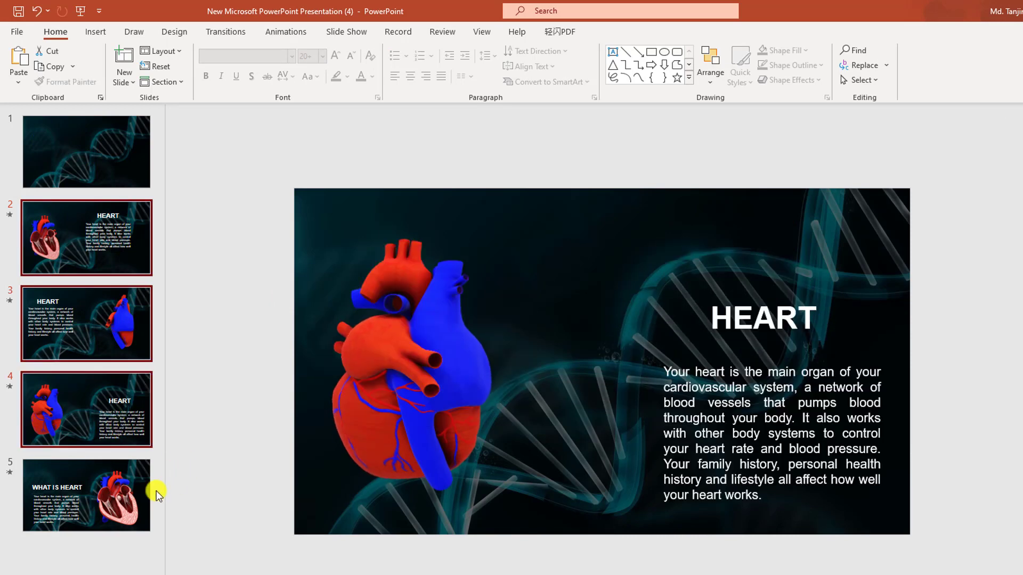
pyautogui.keyDown('shift'); pyautogui.click(113, 512); pyautogui.keyUp('shift')
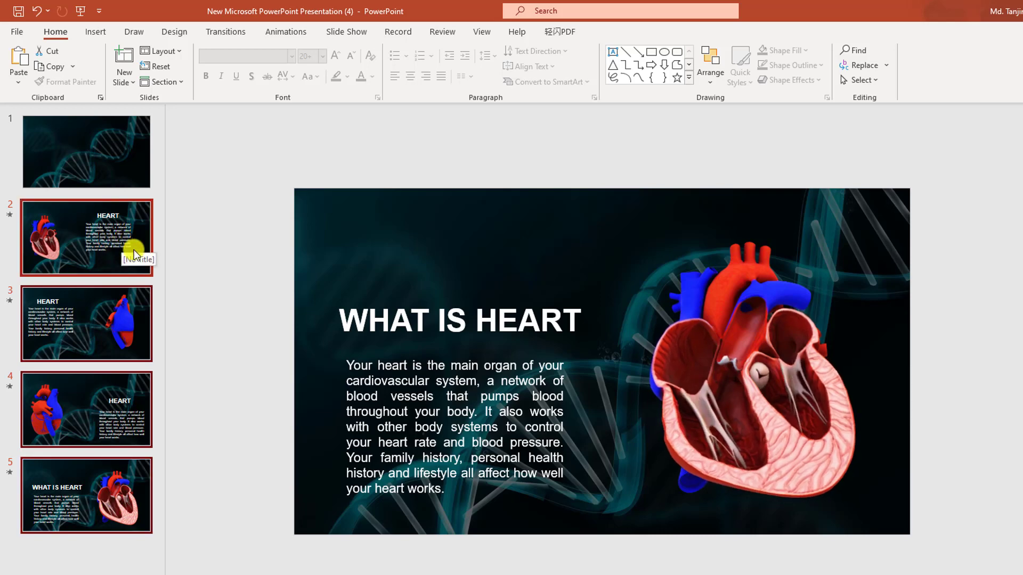
# Apply Morph to slides 2–5; make slide 2's title and paragraph Float In, paragraph After Previous
pyautogui.click(227, 33)
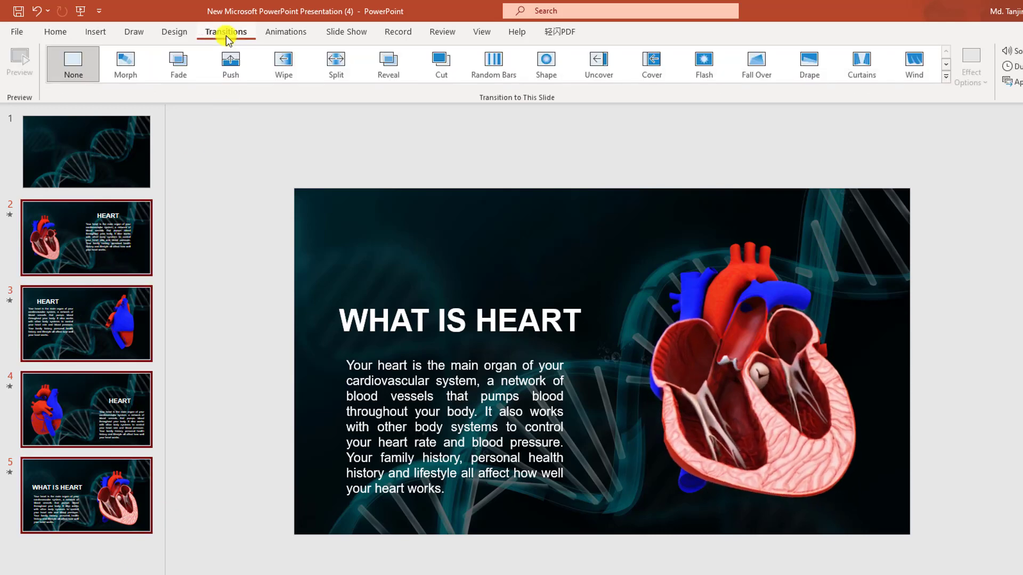
pyautogui.click(127, 64)
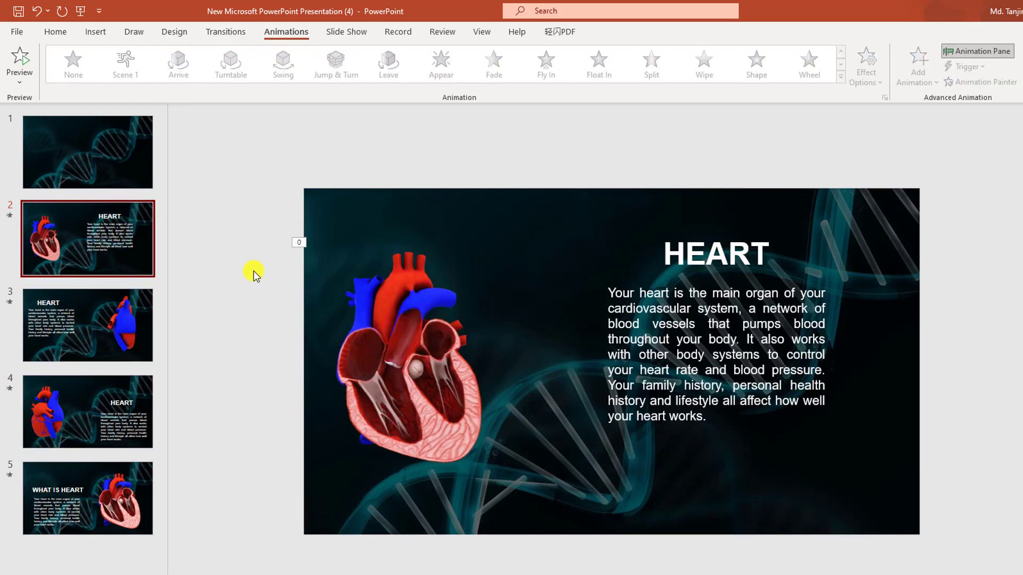
pyautogui.click(686, 252)
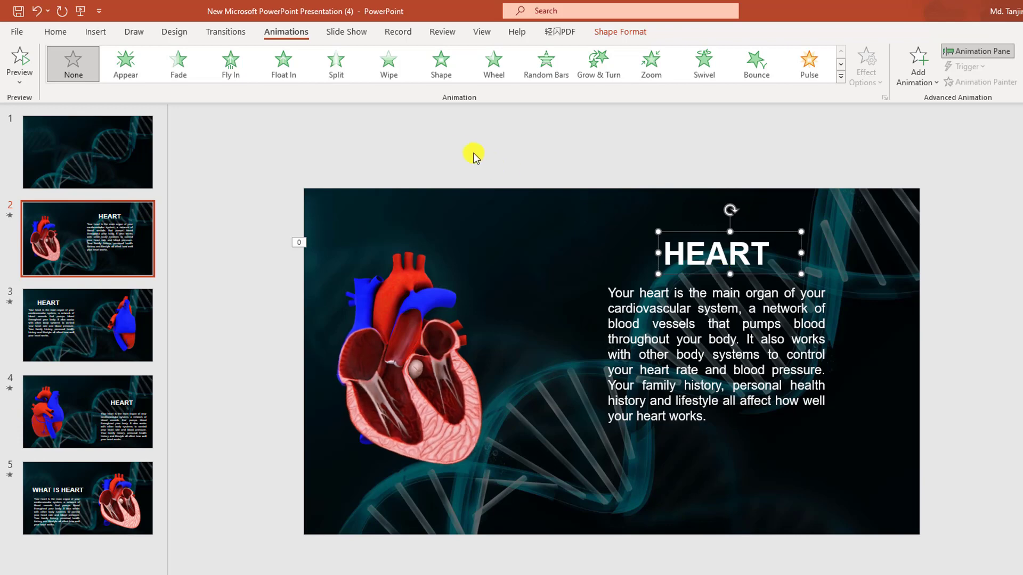
pyautogui.click(285, 67)
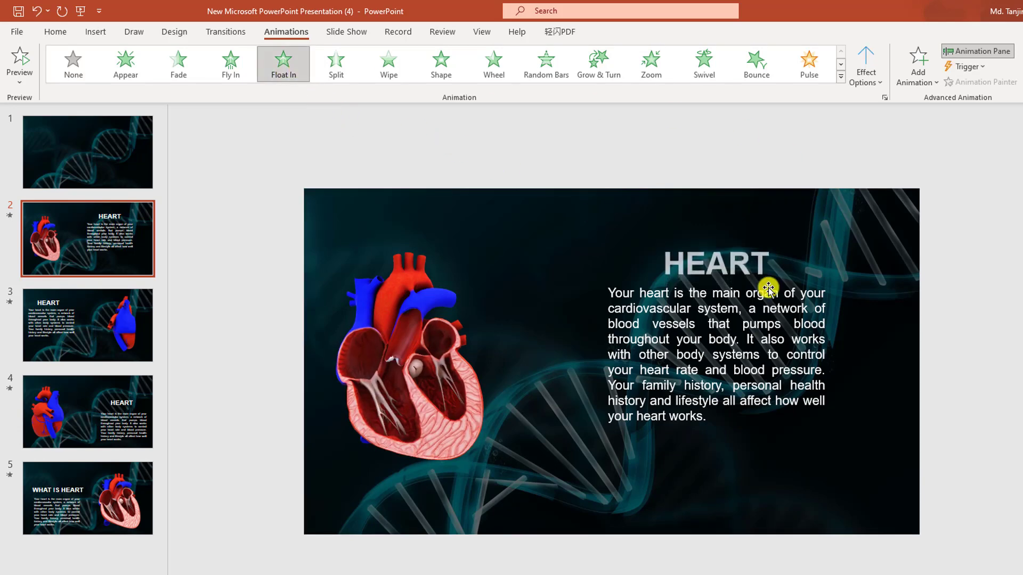
pyautogui.click(721, 360)
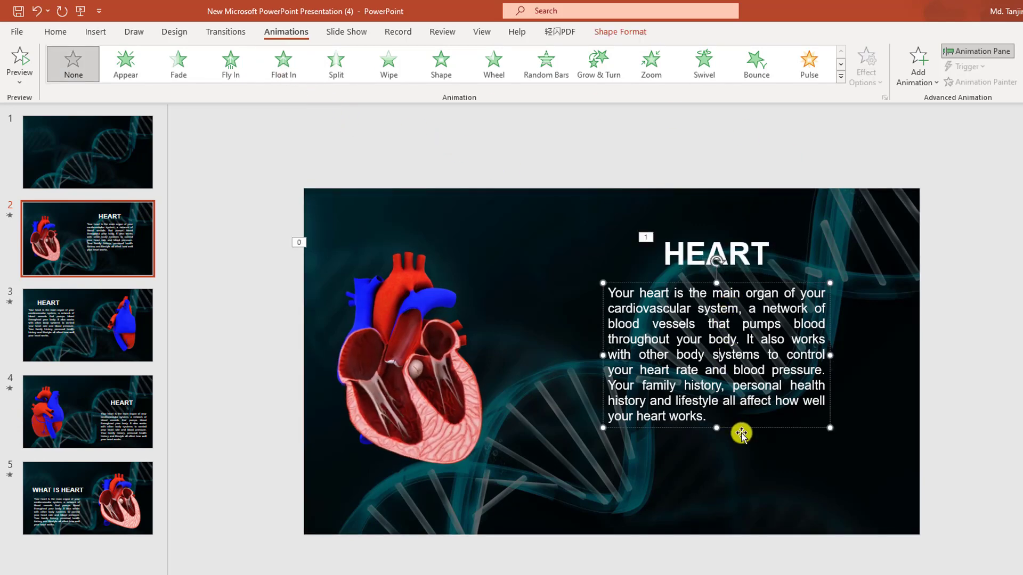
pyautogui.click(285, 67)
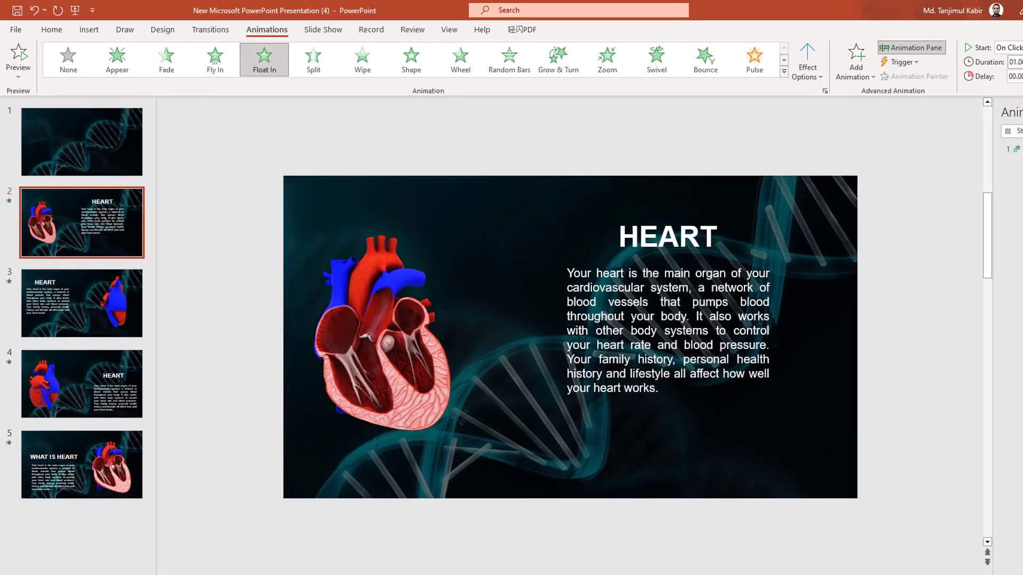
pyautogui.click(1021, 48)
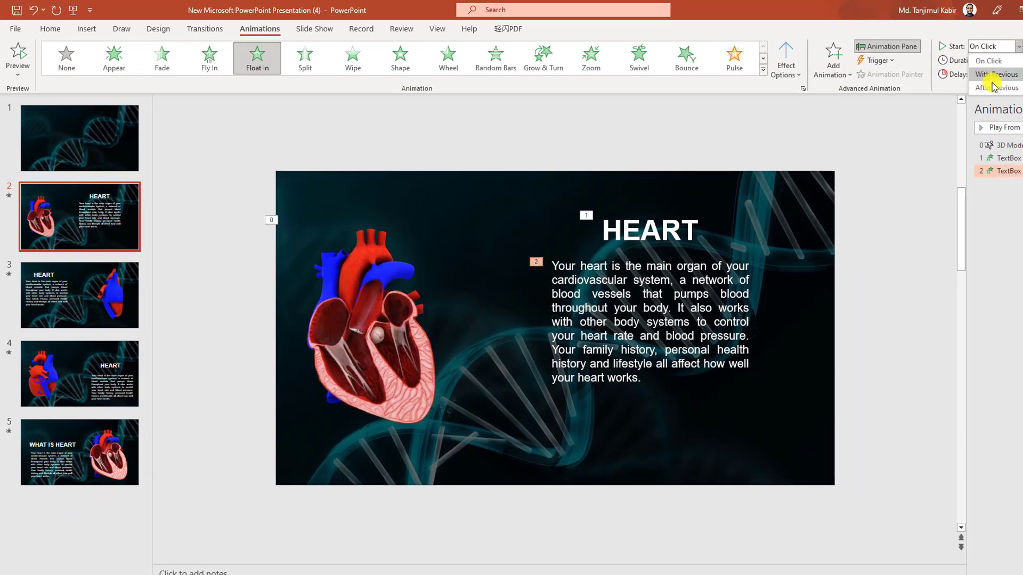
pyautogui.click(994, 87)
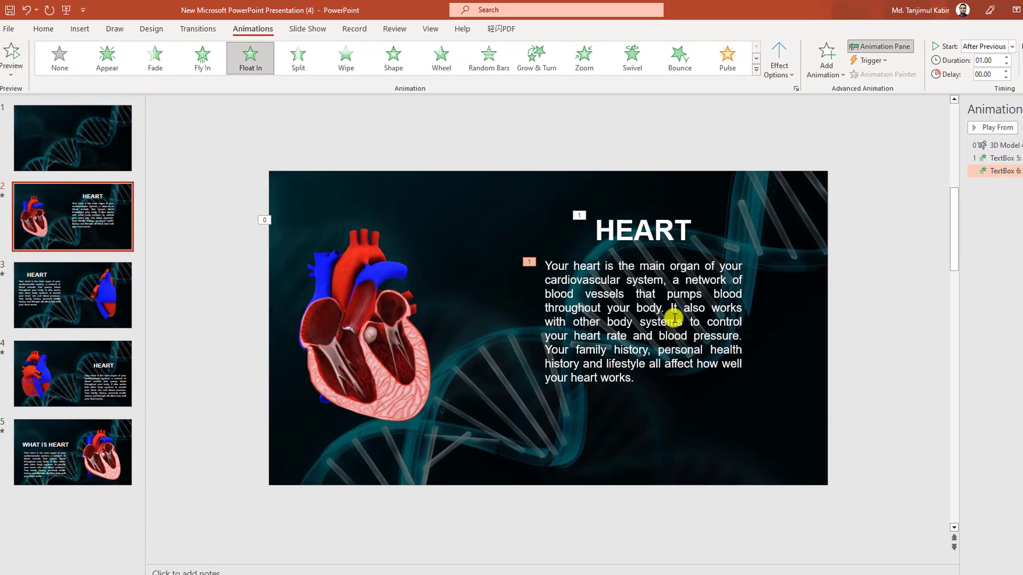
# Make slide 3's HEART title and paragraph Float In, the paragraph After Previous
pyautogui.click(33, 287)
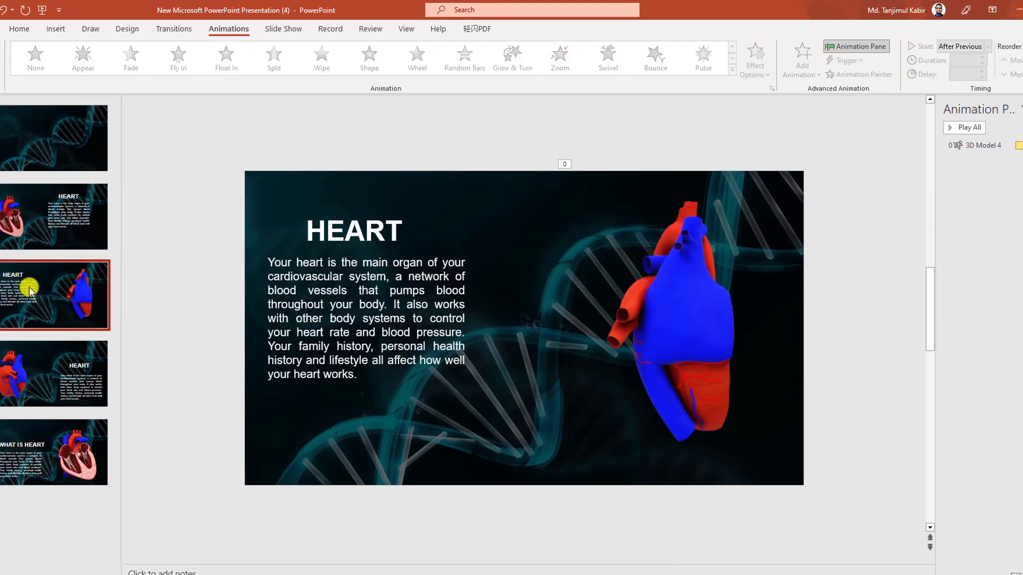
pyautogui.click(386, 233)
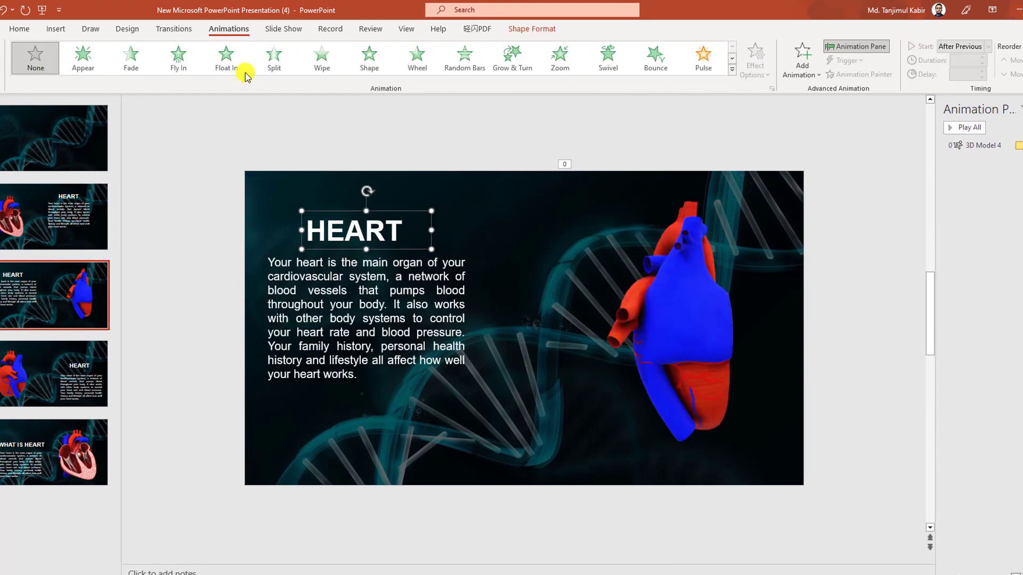
pyautogui.click(229, 63)
pyautogui.click(350, 364)
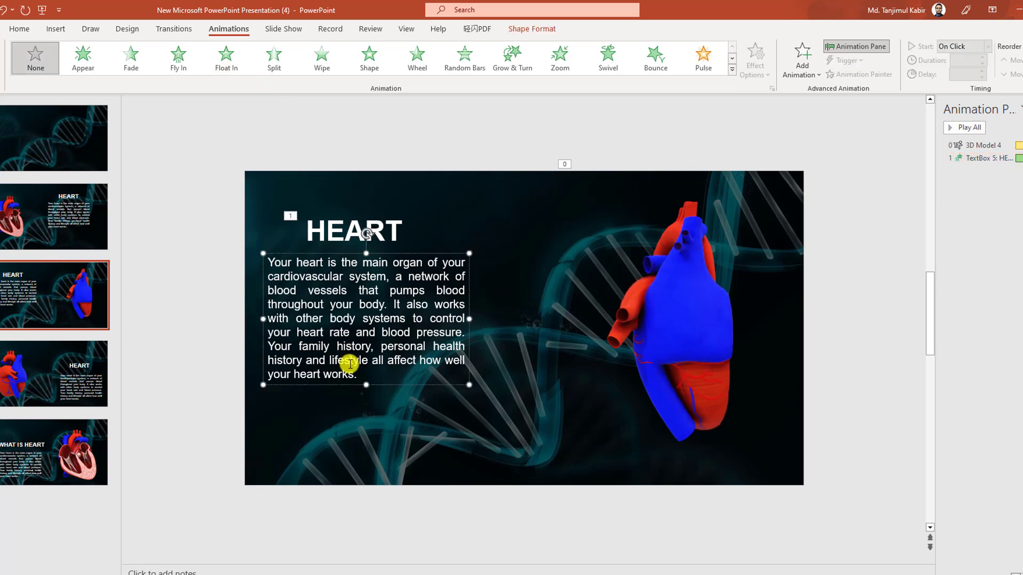
pyautogui.click(234, 71)
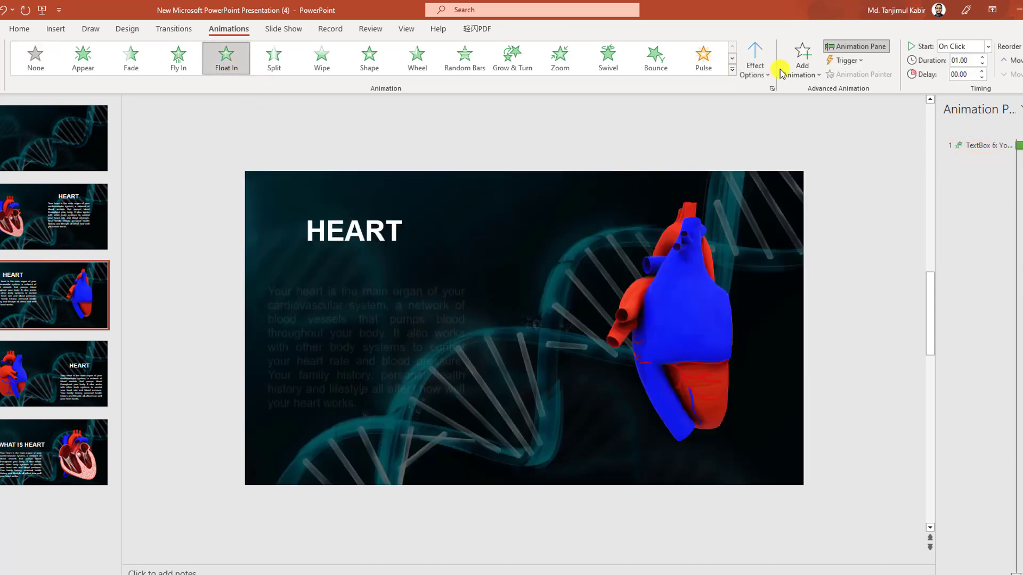
pyautogui.click(966, 87)
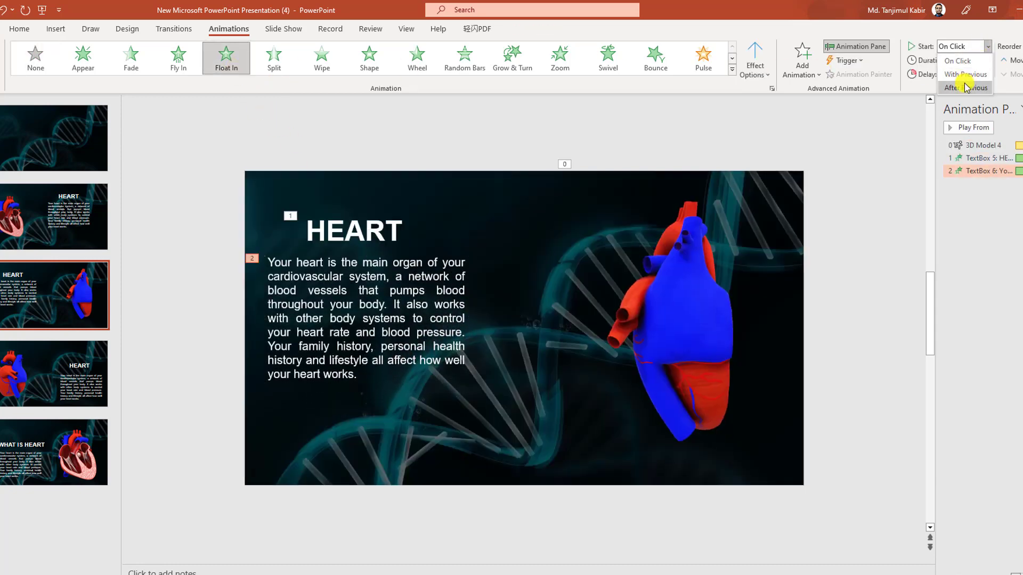
# Make slide 4's HEART title and paragraph Float In, the paragraph After Previous
pyautogui.click(55, 376)
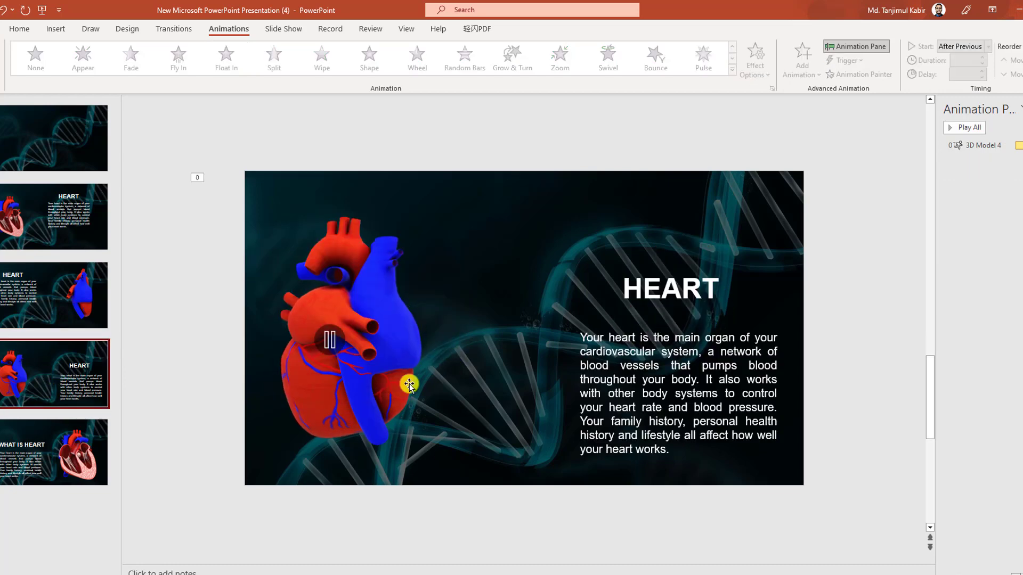
pyautogui.click(661, 301)
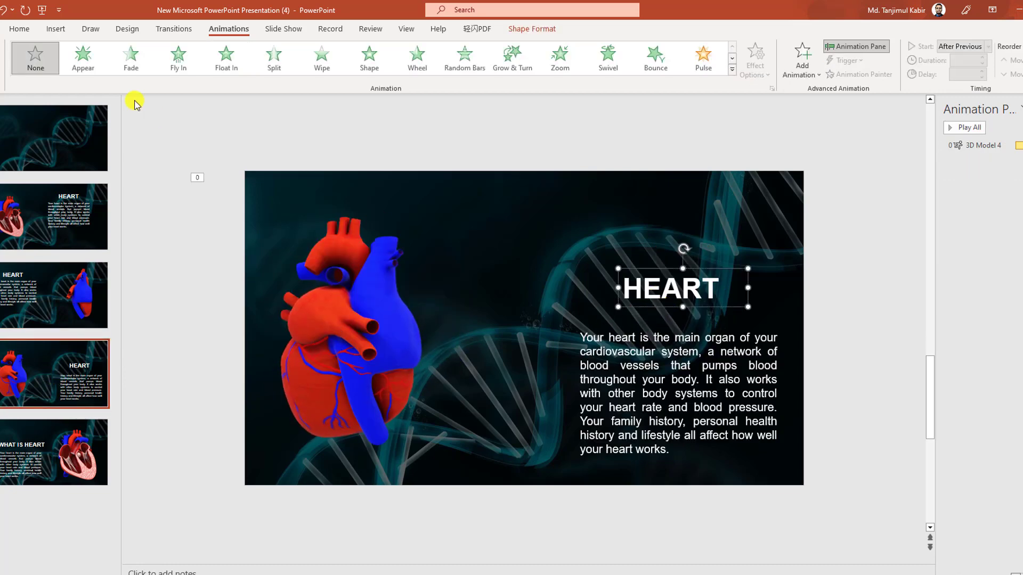
pyautogui.click(225, 60)
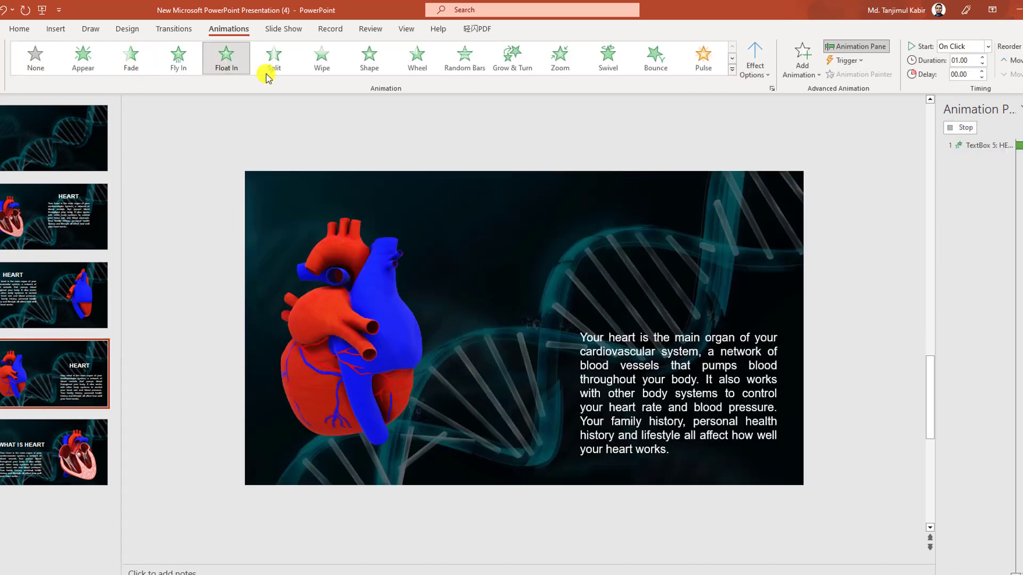
pyautogui.doubleClick(652, 362)
pyautogui.click(627, 330)
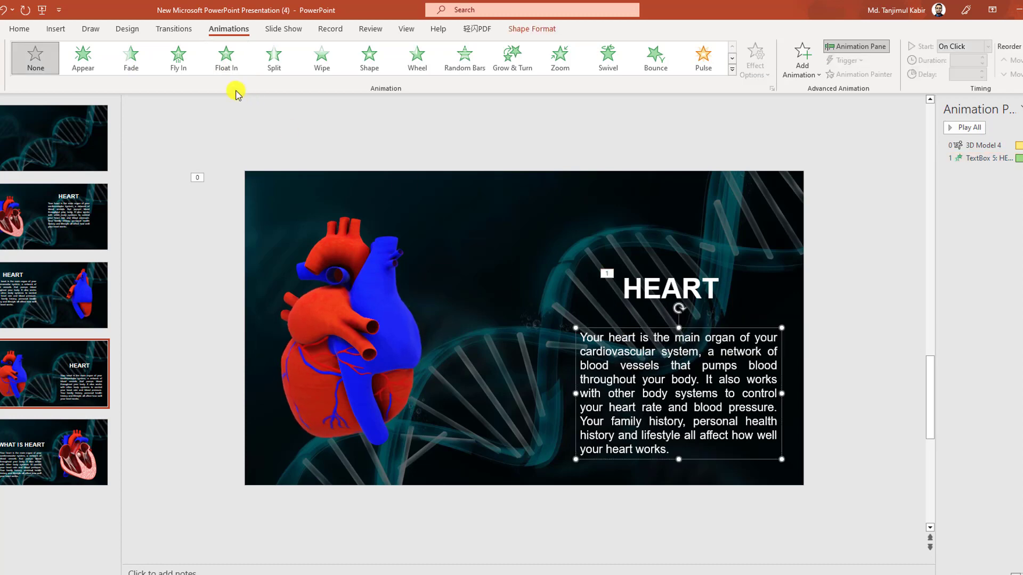
pyautogui.click(229, 60)
pyautogui.click(987, 47)
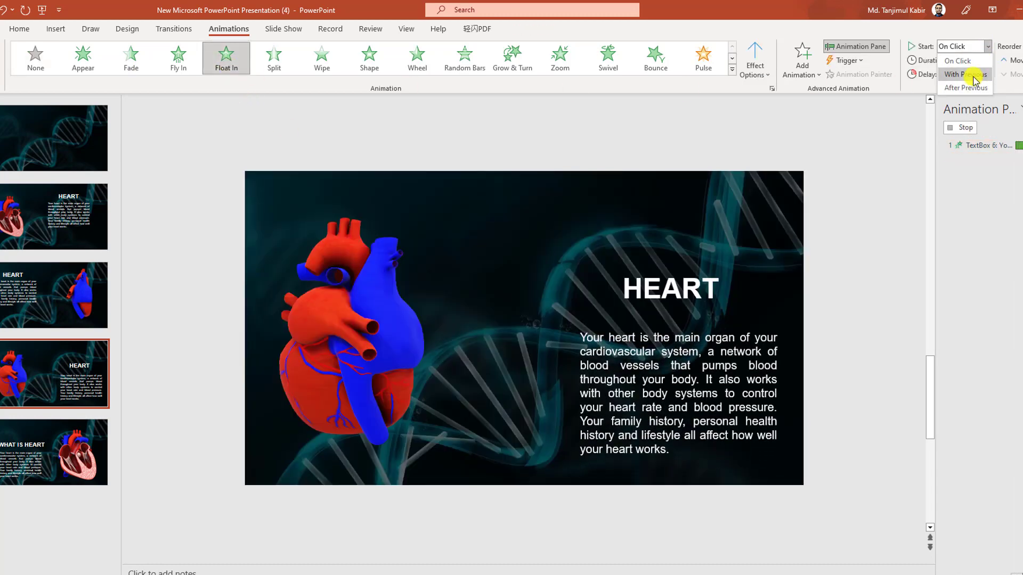
pyautogui.click(967, 88)
# Make slide 5's WHAT IS HEART title and paragraph Float In, the paragraph After Previous
pyautogui.click(67, 455)
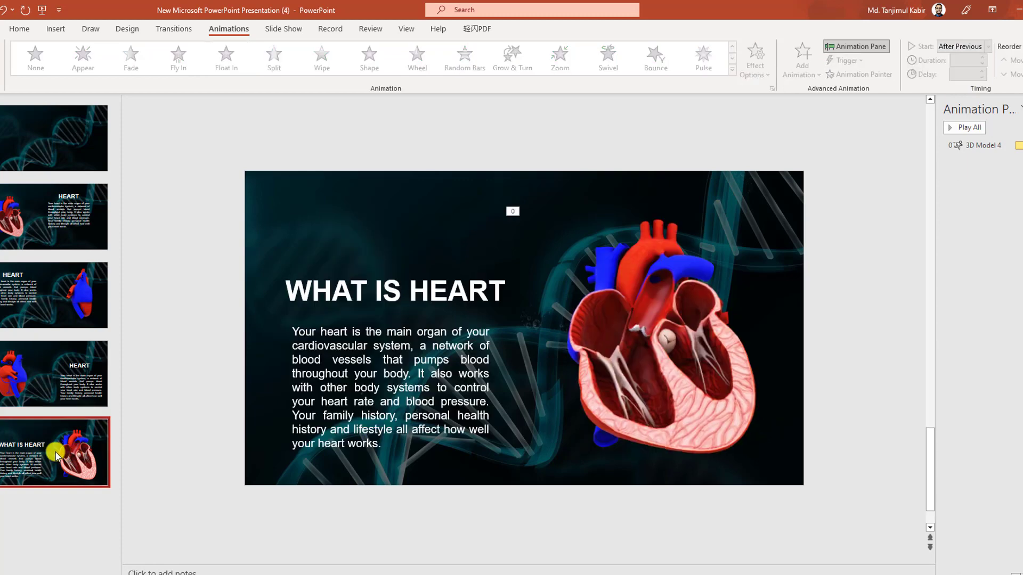
pyautogui.click(427, 293)
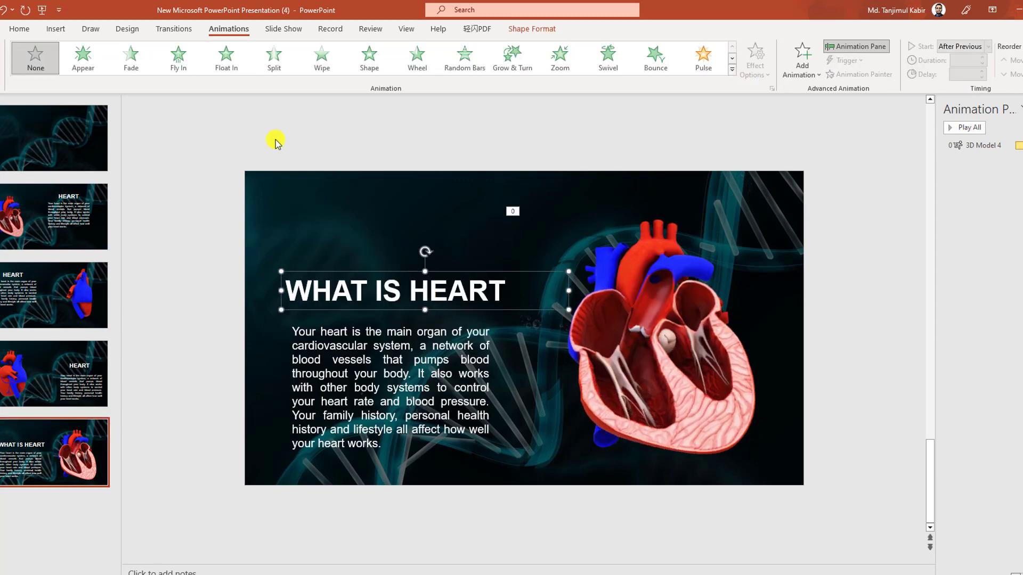
pyautogui.click(229, 60)
pyautogui.click(375, 417)
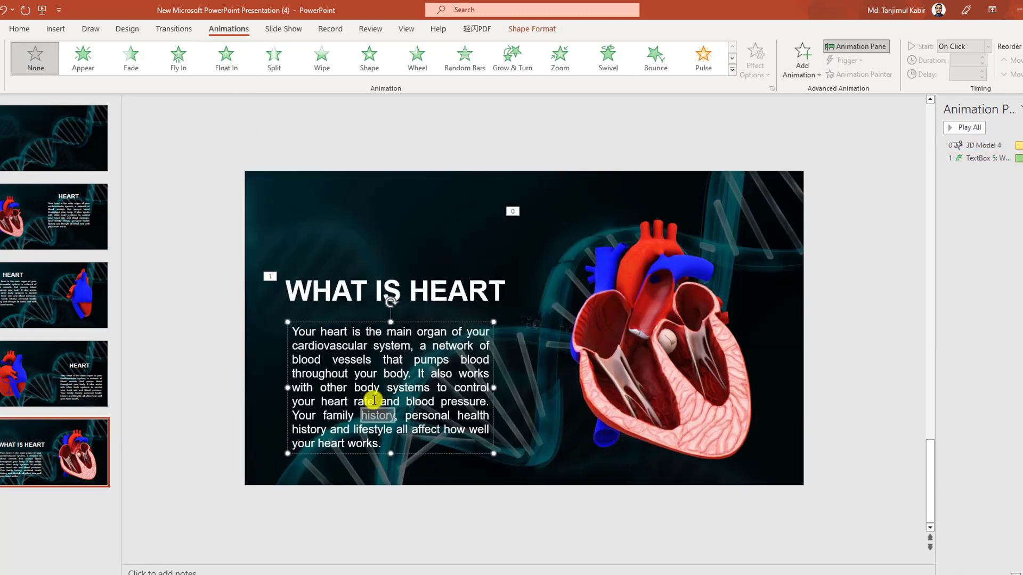
pyautogui.click(226, 61)
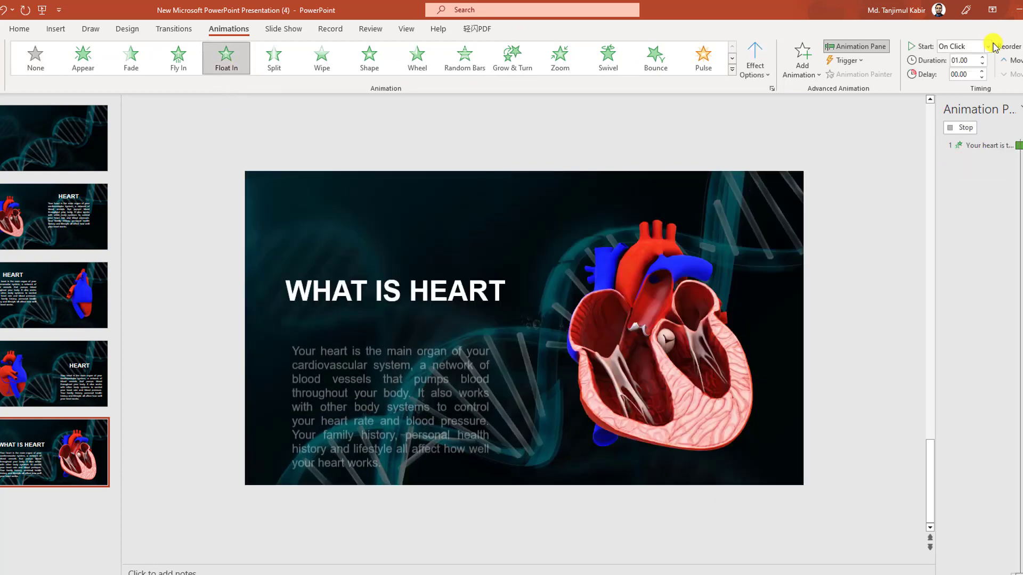
pyautogui.click(988, 46)
pyautogui.click(964, 88)
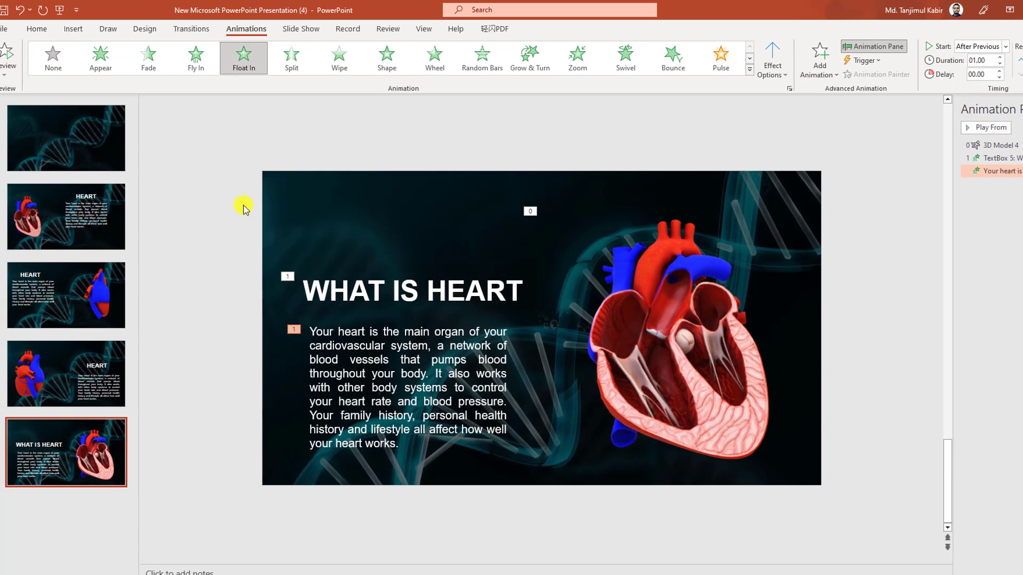